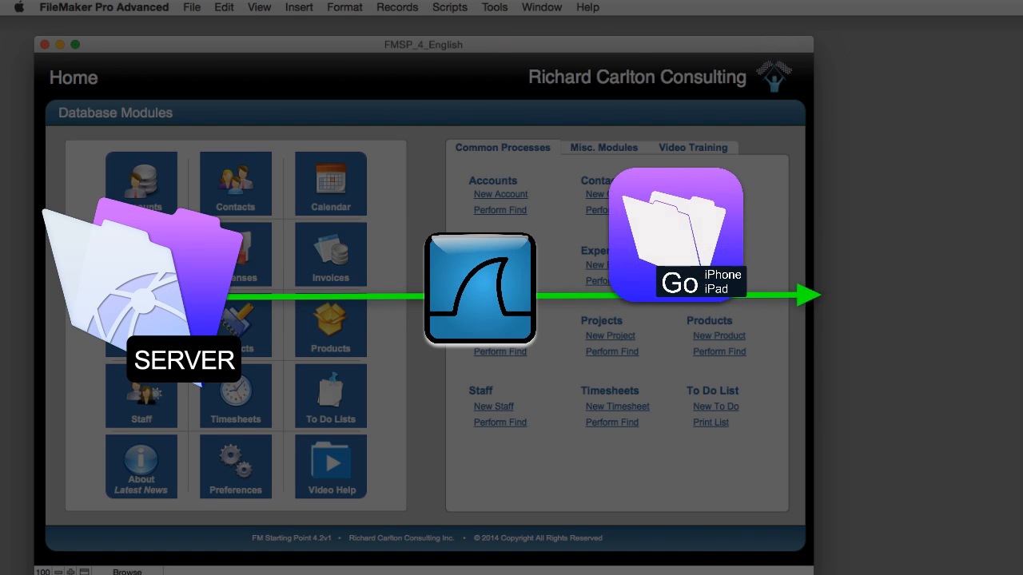
# Step: Move the RCC_FM_Layout_optimize window aside to bring the FMSP_3 file into view, and return it to its place
pyautogui.click(494, 44)
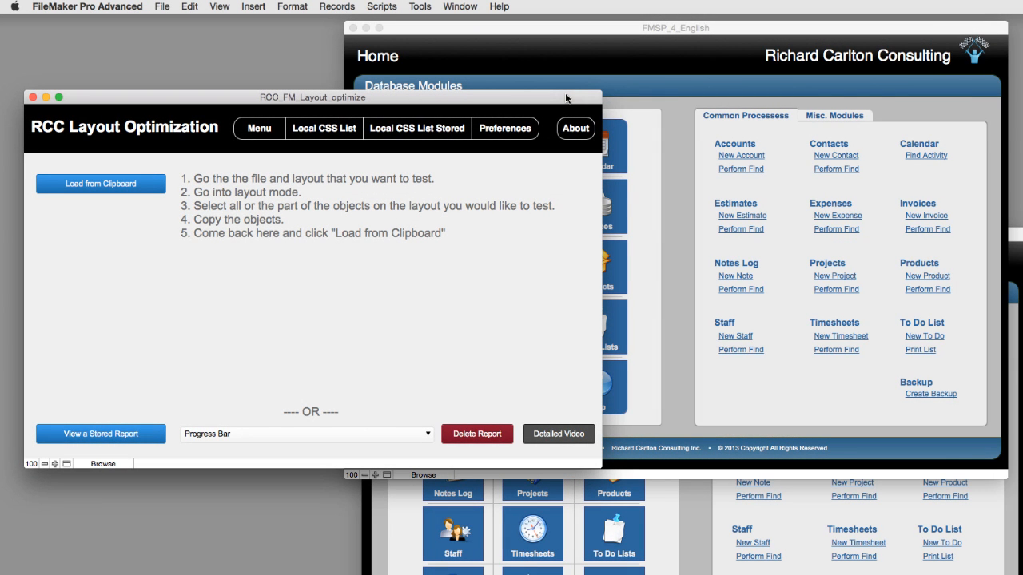
pyautogui.moveTo(566, 97); pyautogui.dragTo(555, 393)
pyautogui.click(714, 490)
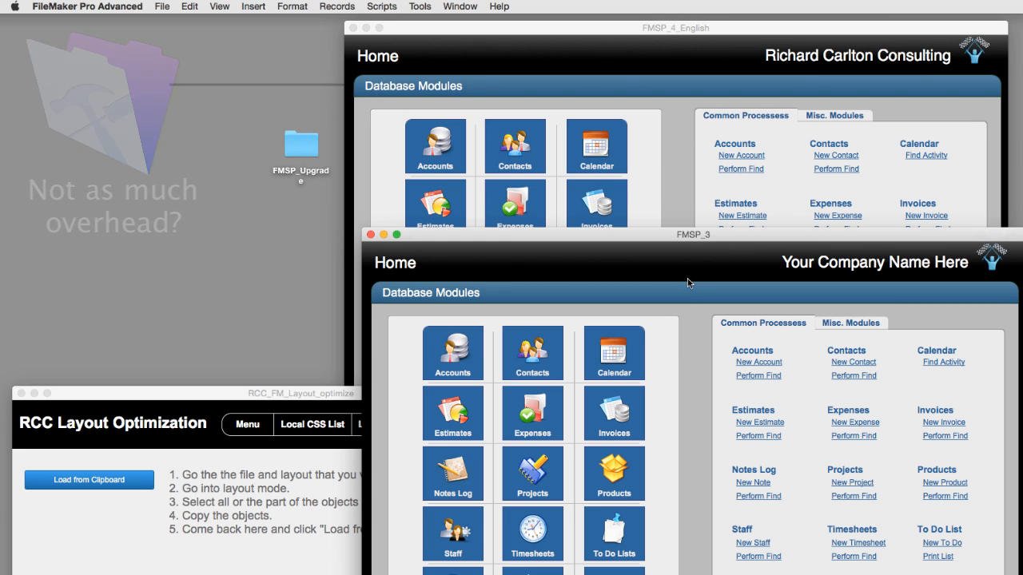
pyautogui.moveTo(333, 396); pyautogui.dragTo(336, 87)
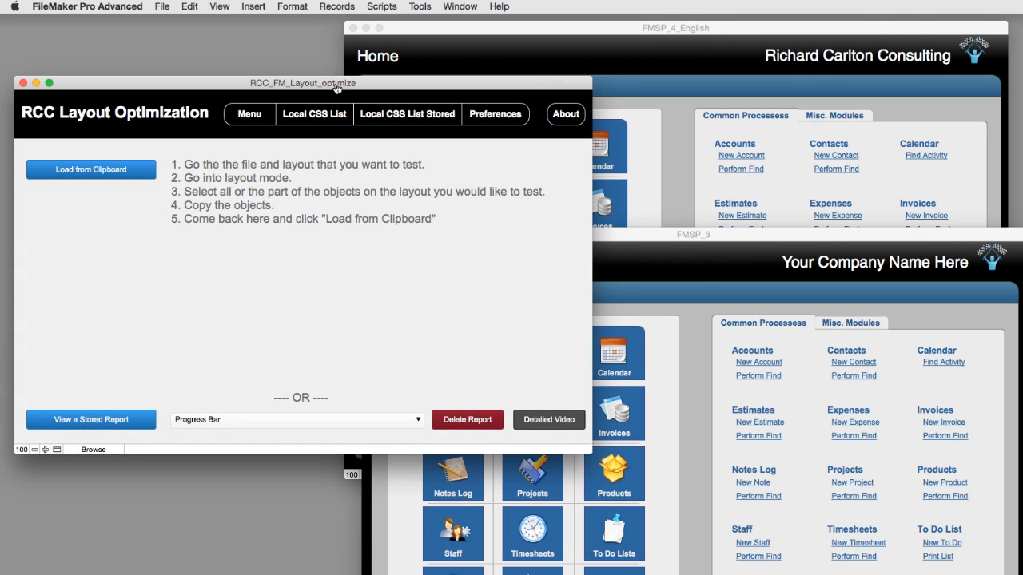
# Step: Open the Contacts module in both the FMSP_3 and FMSP_4_English files
pyautogui.click(673, 277)
pyautogui.click(532, 351)
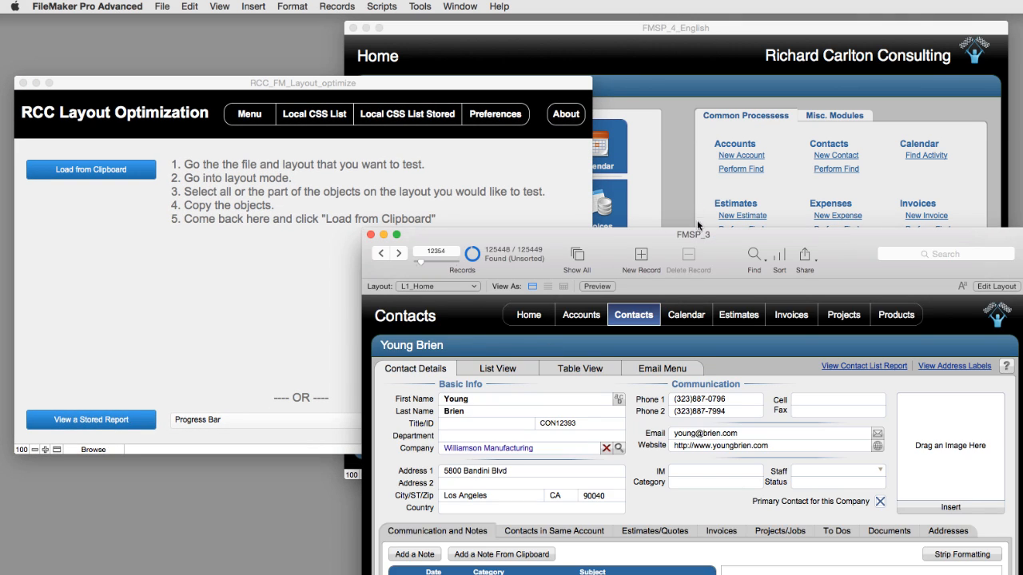
pyautogui.click(682, 175)
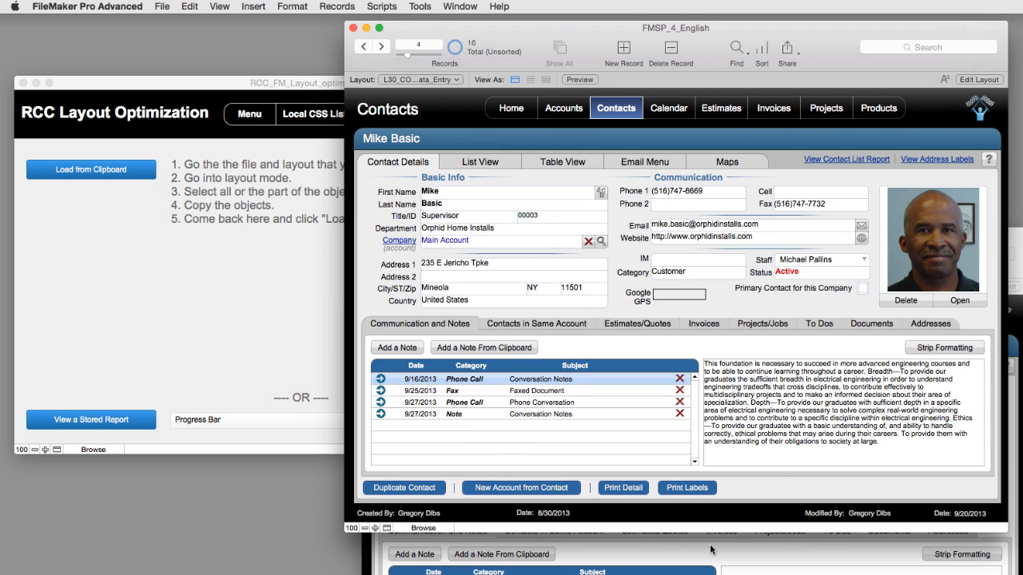
# Step: Copy all objects of FMSP_3's Contacts layout in Layout mode and load them from the clipboard into RCC_FM_Layout_optimize
pyautogui.click(707, 550)
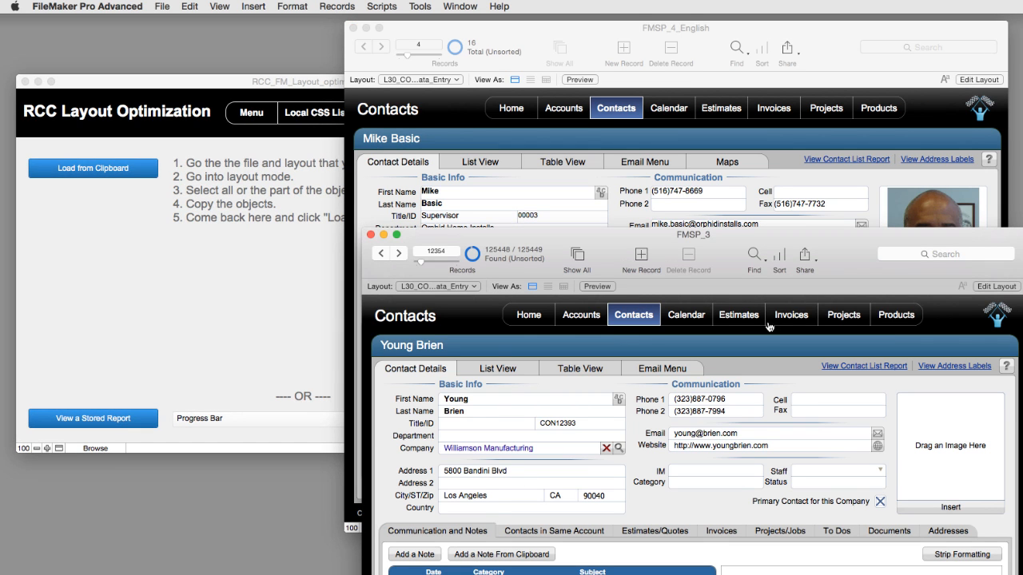
pyautogui.click(1004, 287)
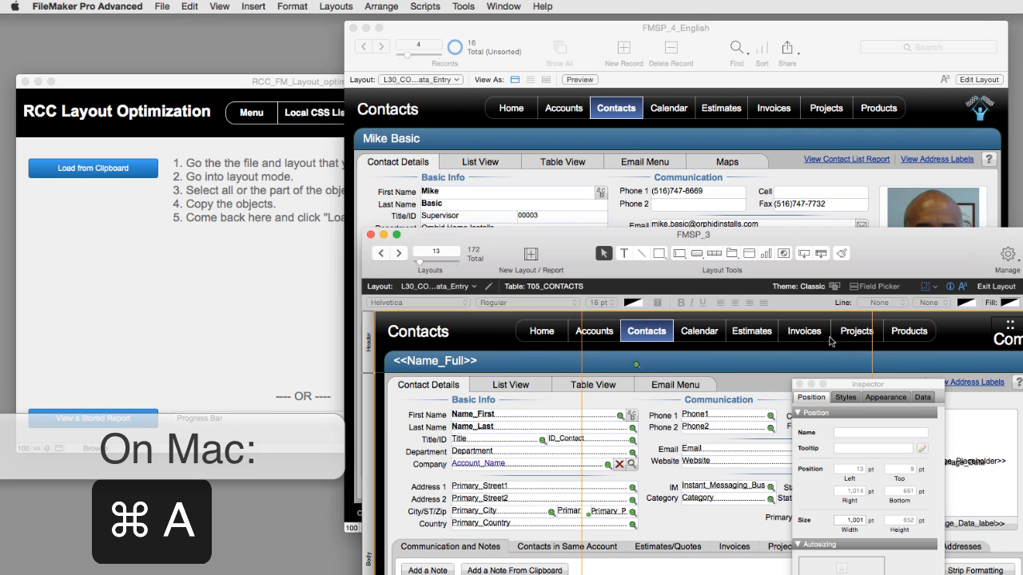
pyautogui.press('super+a')
pyautogui.press('super+c')
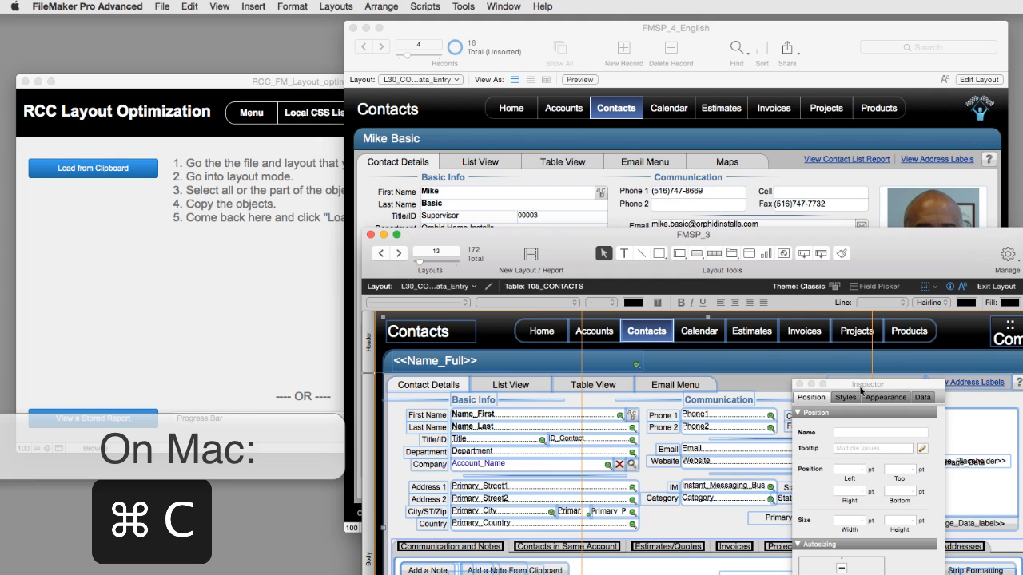
pyautogui.click(190, 6)
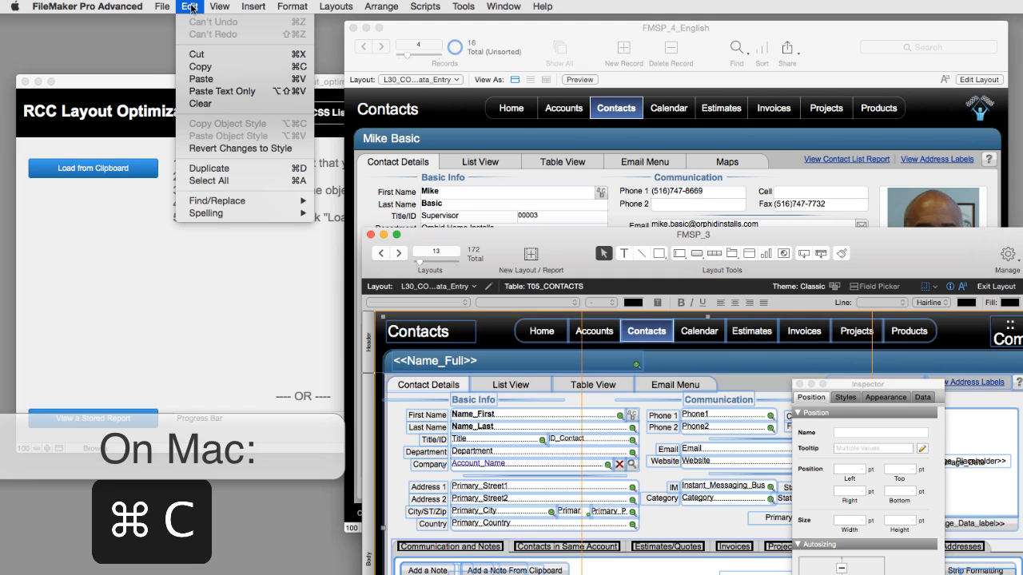
pyautogui.click(211, 67)
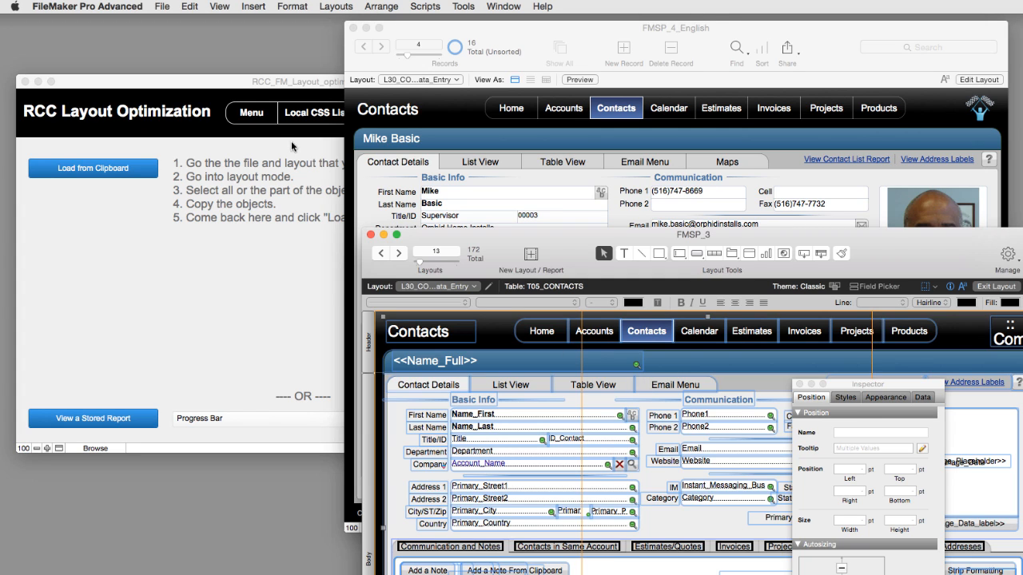
pyautogui.click(240, 86)
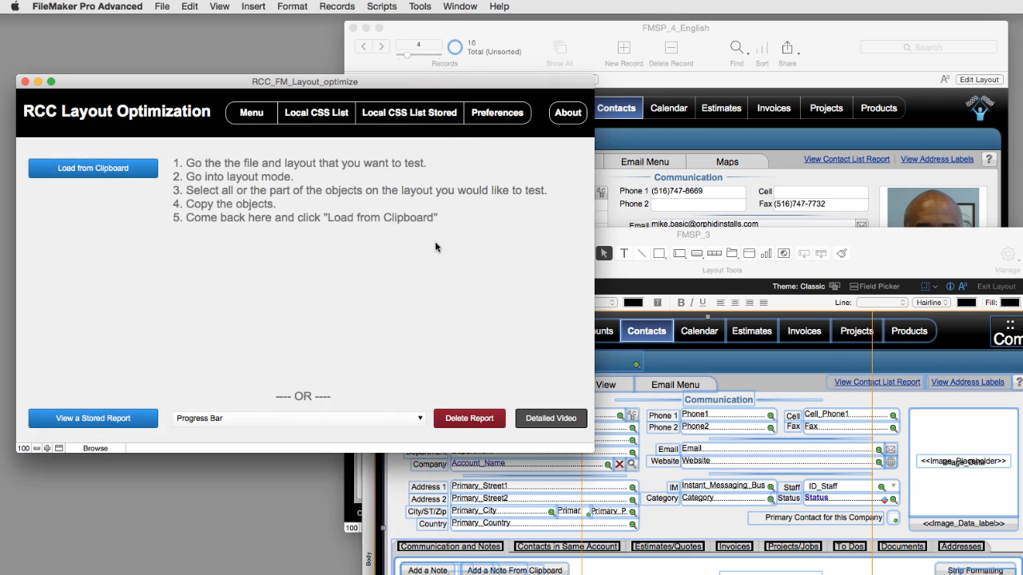
pyautogui.click(132, 168)
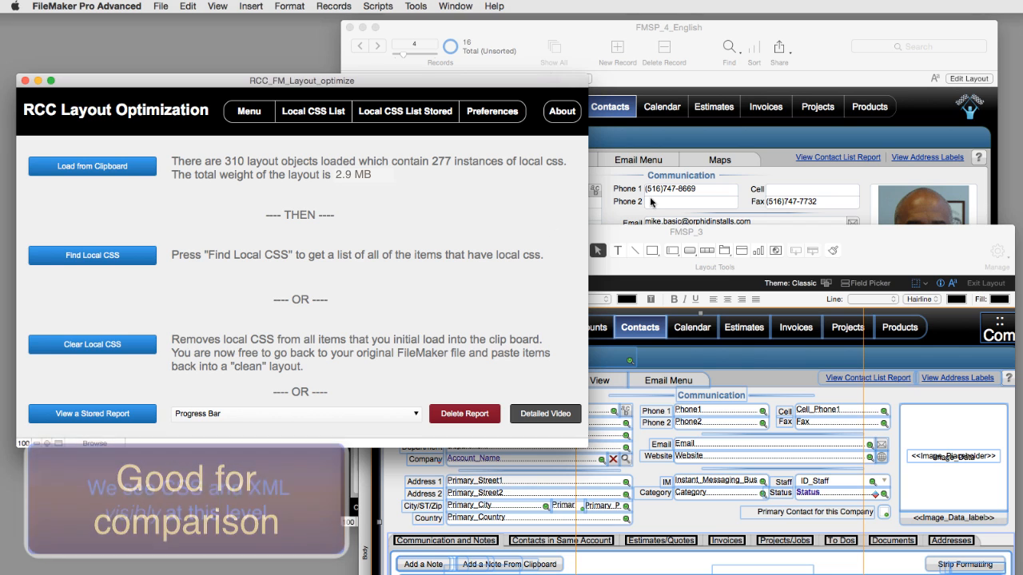
# Step: Copy all objects of FMSP_4_English's Contacts layout in Layout mode and load them from the clipboard into RCC_FM_Layout_optimize
pyautogui.click(833, 26)
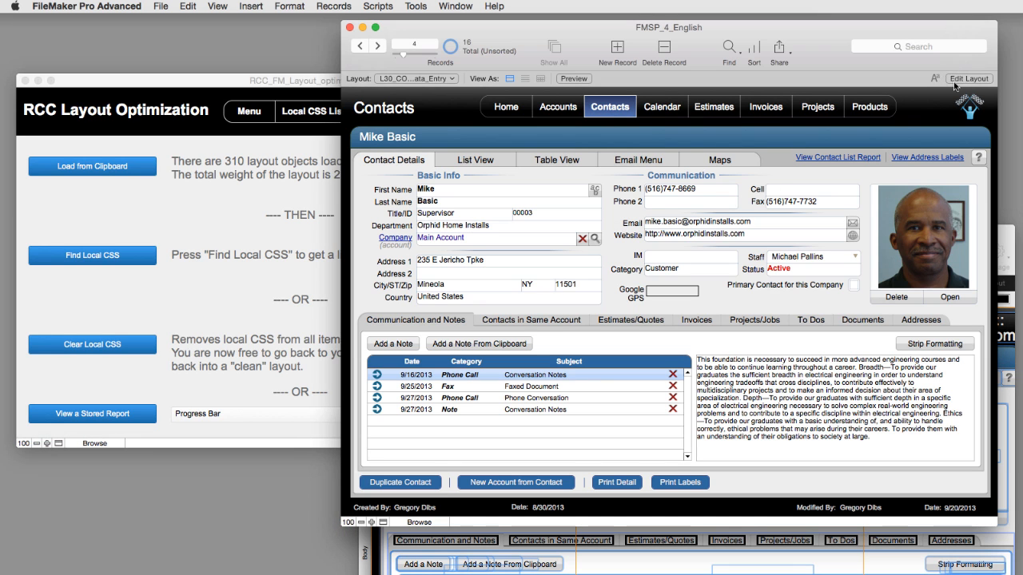
pyautogui.click(965, 79)
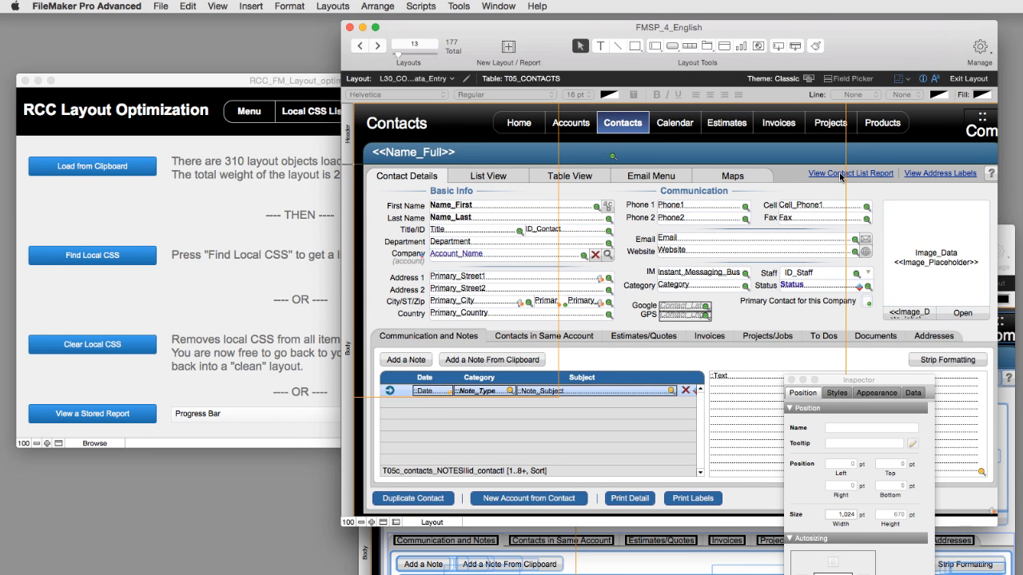
pyautogui.press('super+a')
pyautogui.press('super+c')
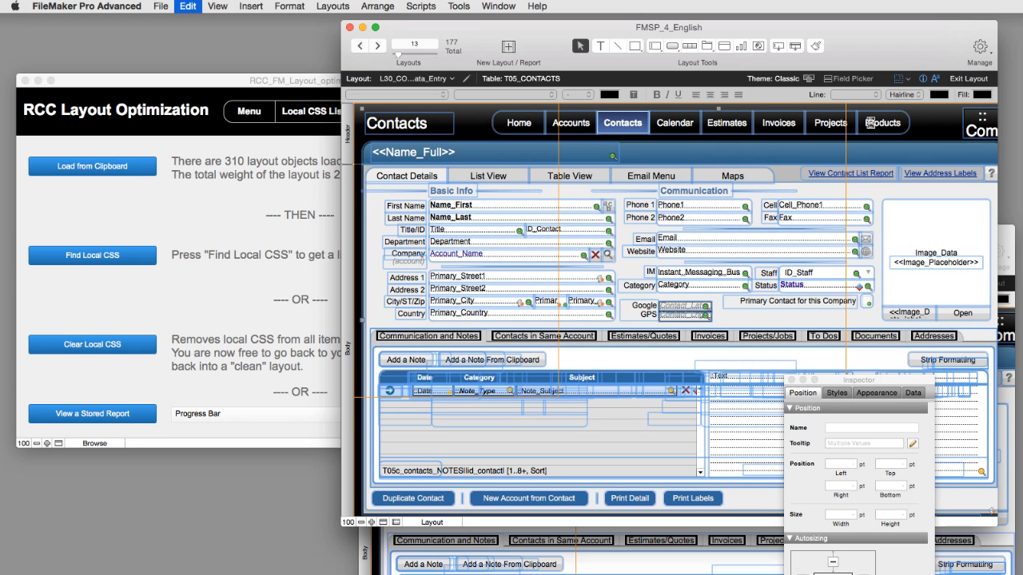
pyautogui.click(251, 80)
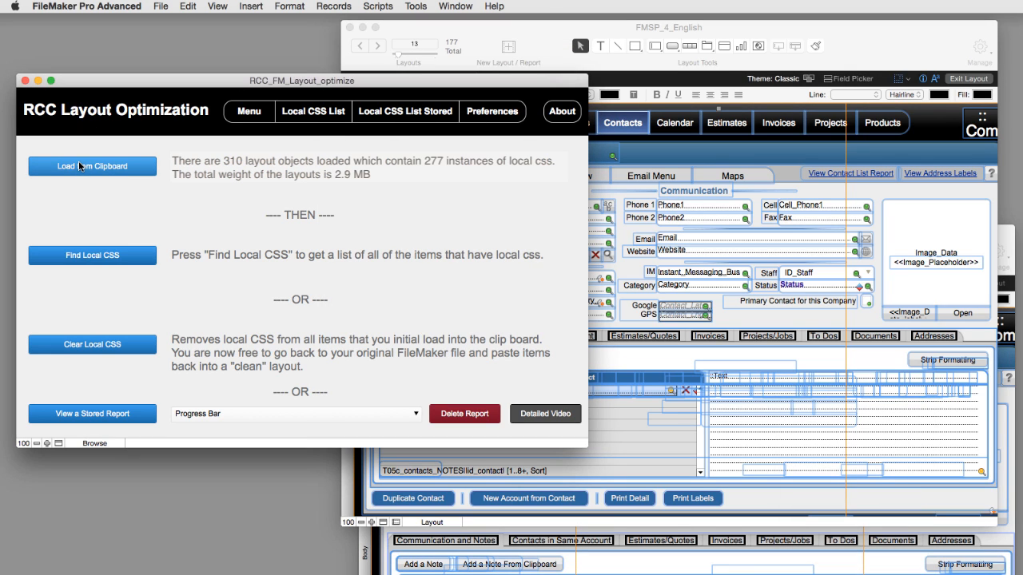
pyautogui.click(80, 166)
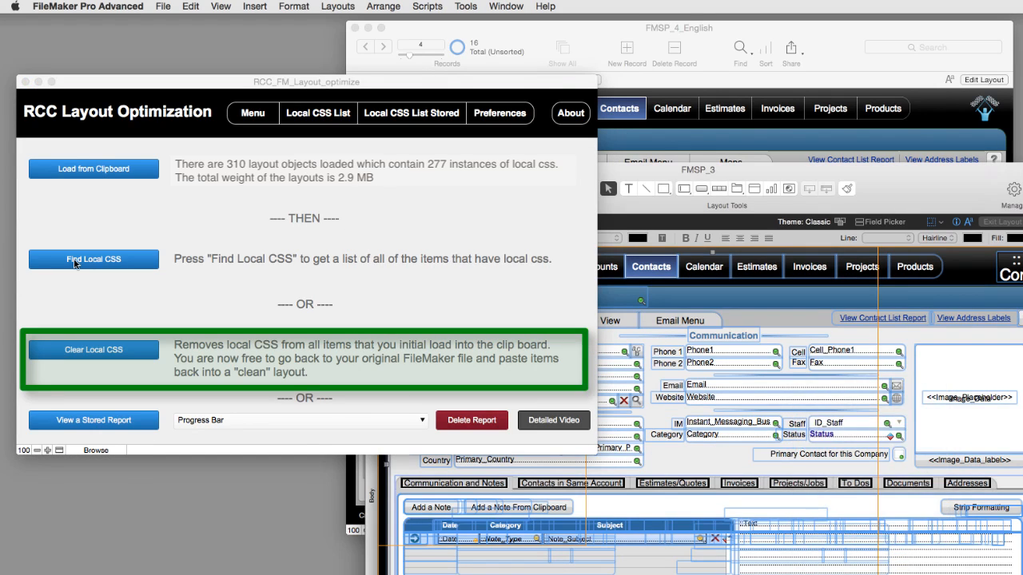
# Step: Run Find Local CSS on the loaded FMSP_3 Contacts objects, keeping the progress dialog clear of the view, and dismiss the processing time message
pyautogui.click(136, 266)
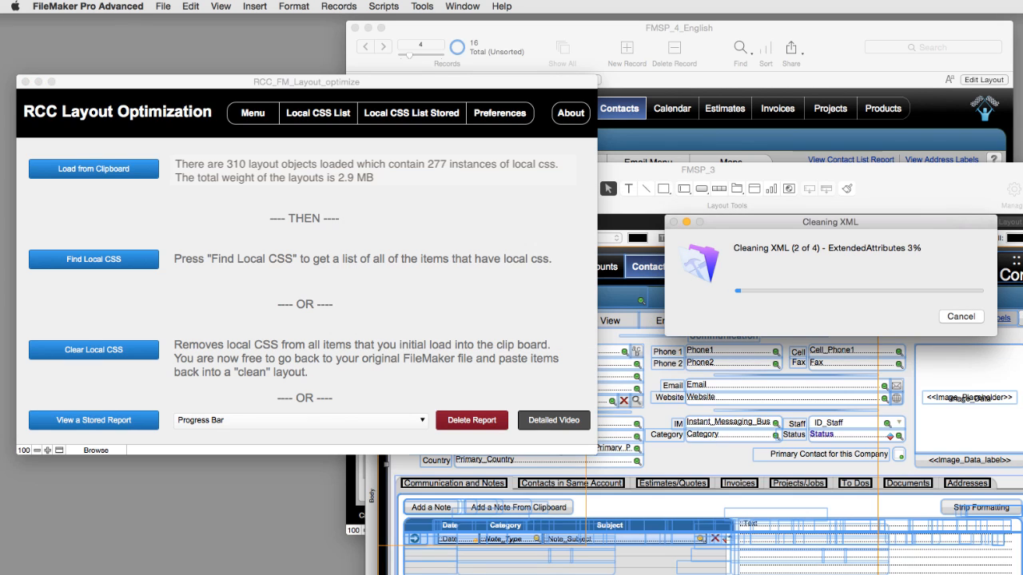
pyautogui.moveTo(765, 220); pyautogui.dragTo(481, 209)
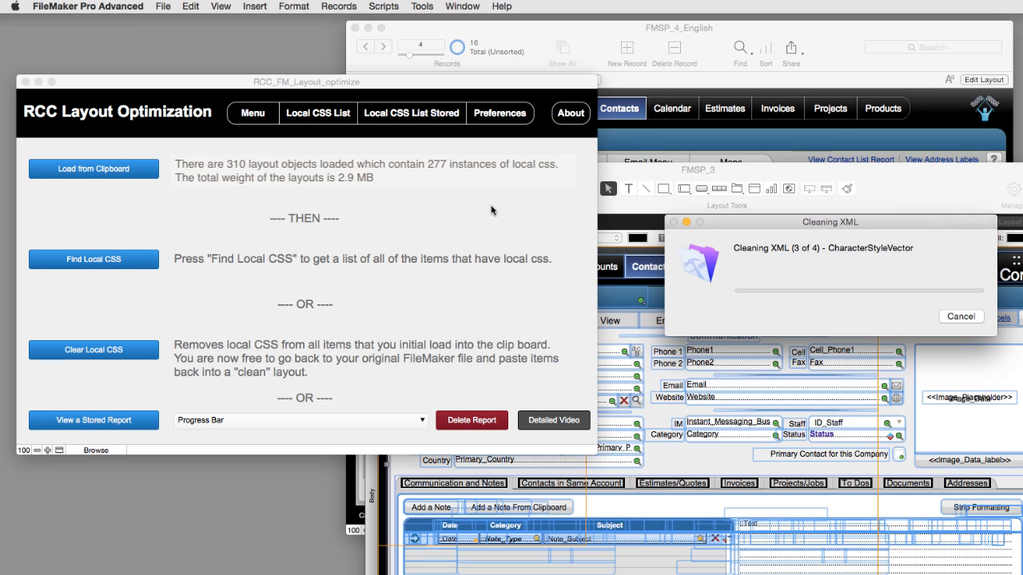
pyautogui.moveTo(792, 223); pyautogui.dragTo(534, 216)
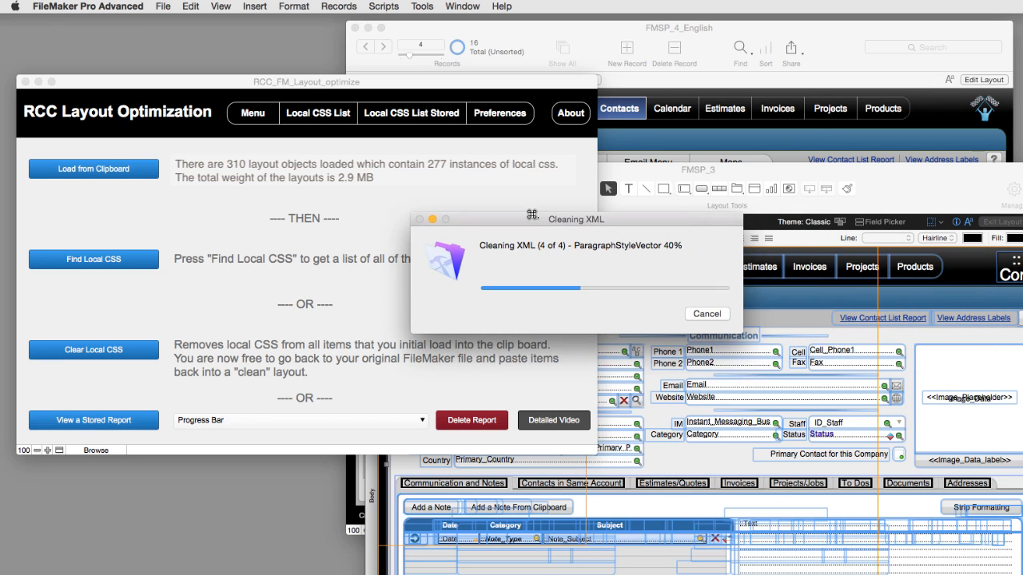
pyautogui.moveTo(653, 224); pyautogui.dragTo(629, 217)
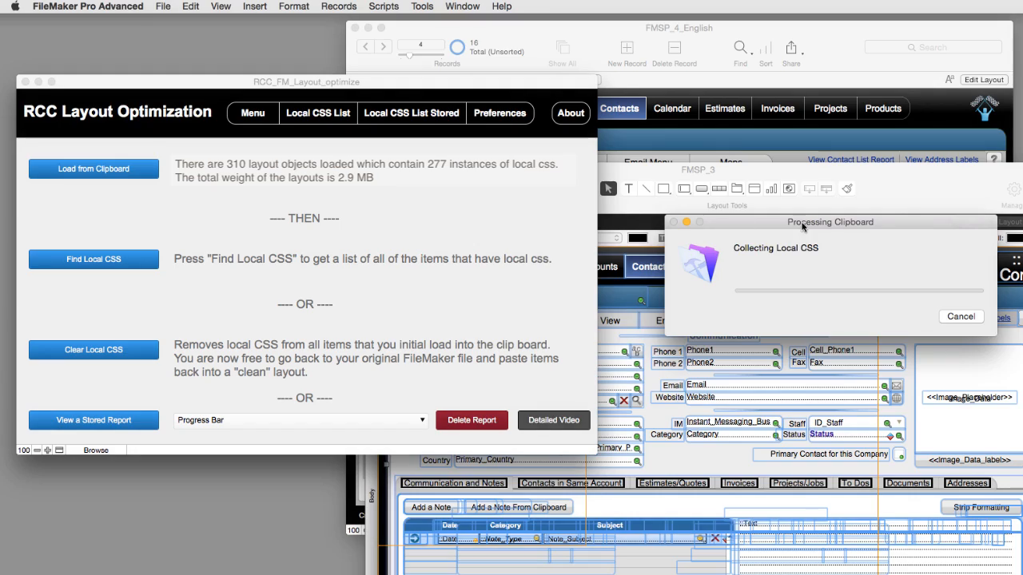
pyautogui.moveTo(790, 219); pyautogui.dragTo(529, 207)
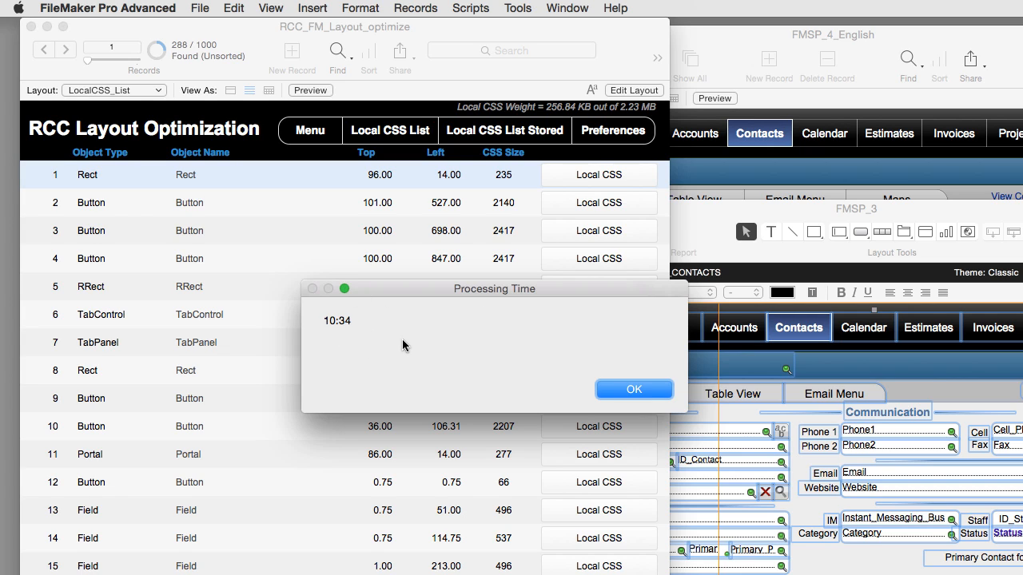
pyautogui.click(649, 390)
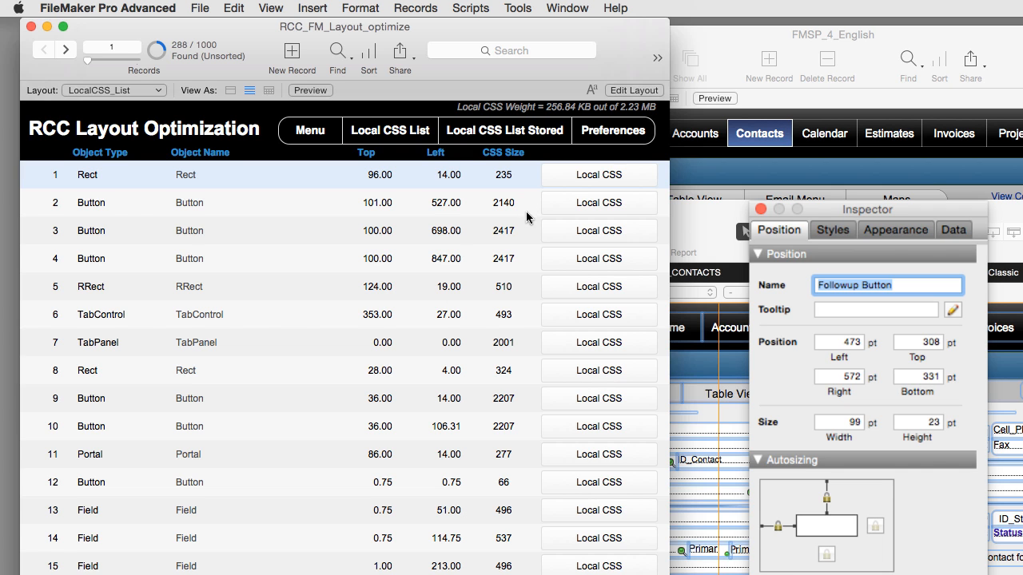
# Step: Examine the full local CSS code of the button in row 2 of the Local CSS List
pyautogui.click(580, 204)
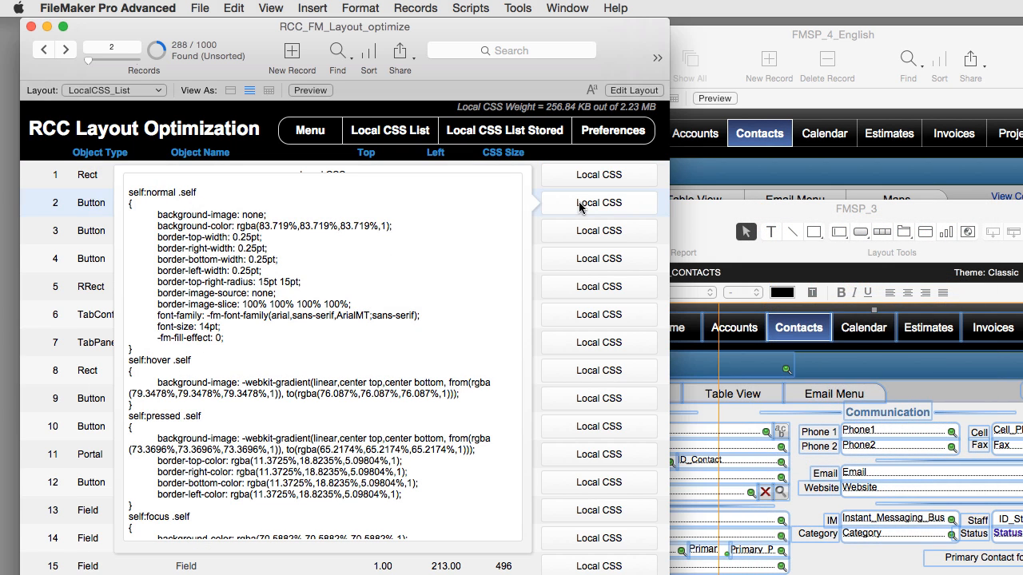
pyautogui.click(343, 300)
pyautogui.moveTo(326, 274); pyautogui.dragTo(420, 497)
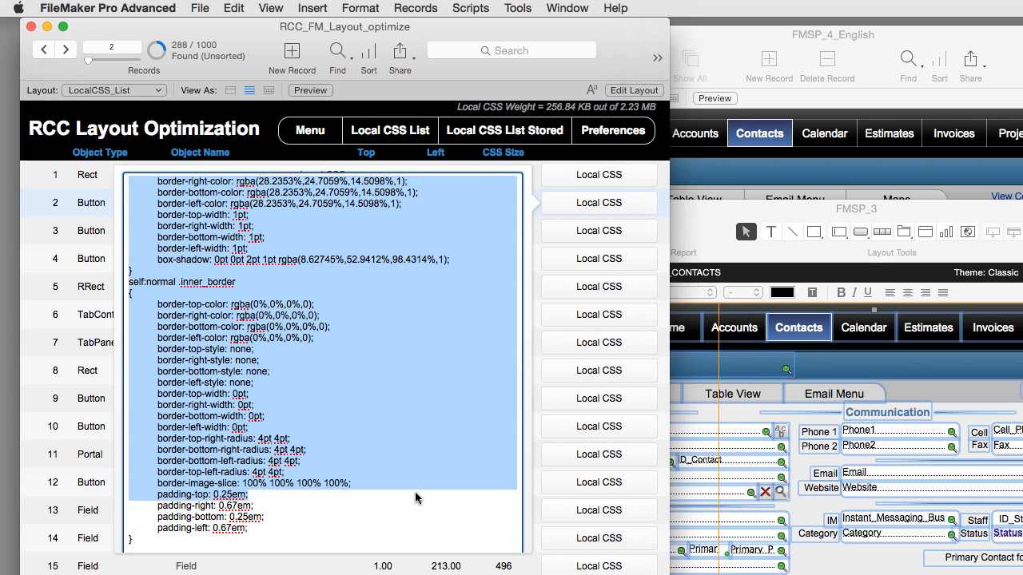
pyautogui.click(539, 212)
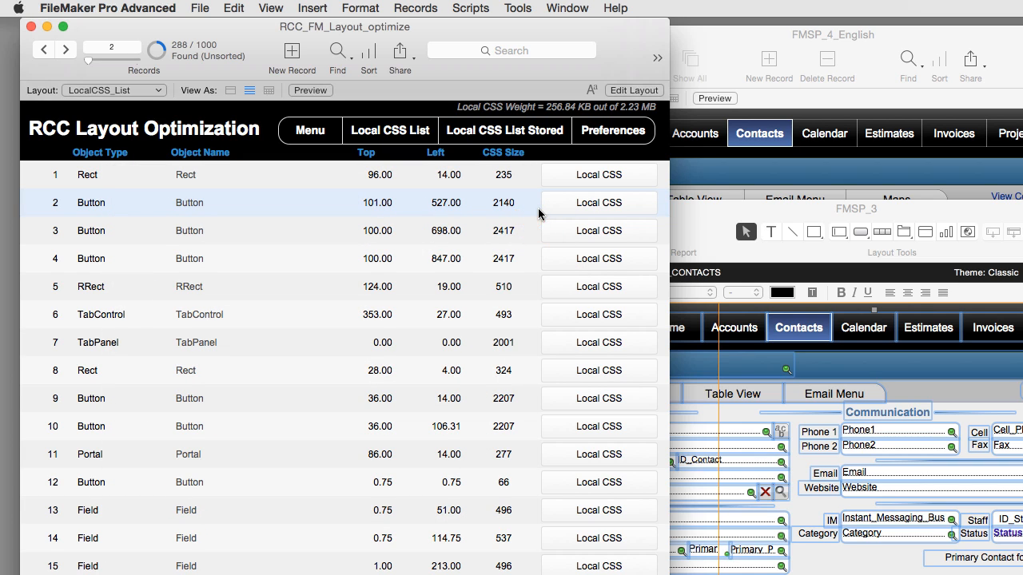
# Step: Store the local CSS report under the name "FMSP 3 Contacts"
pyautogui.scroll(-5, 520, 256)
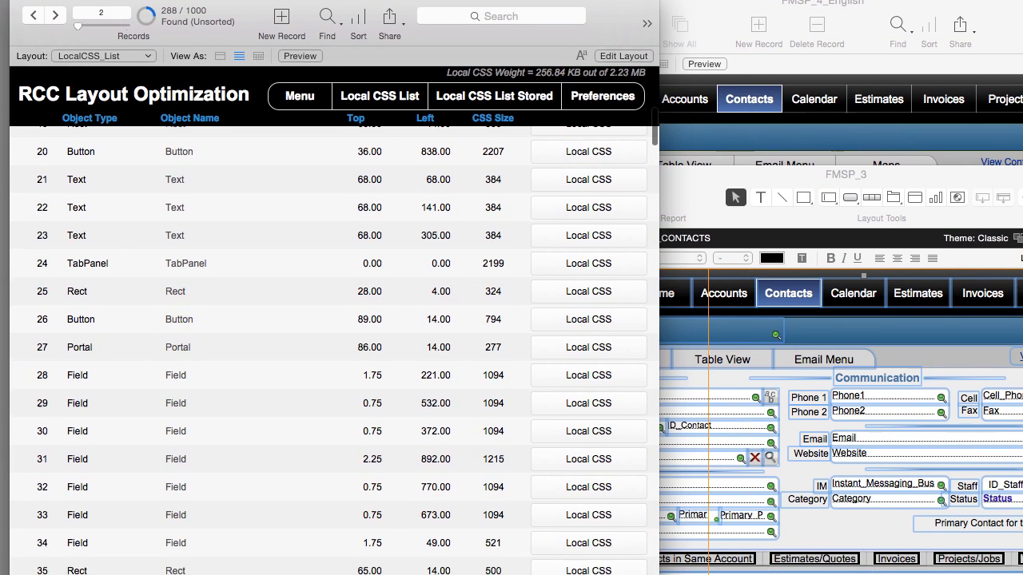
pyautogui.click(298, 573)
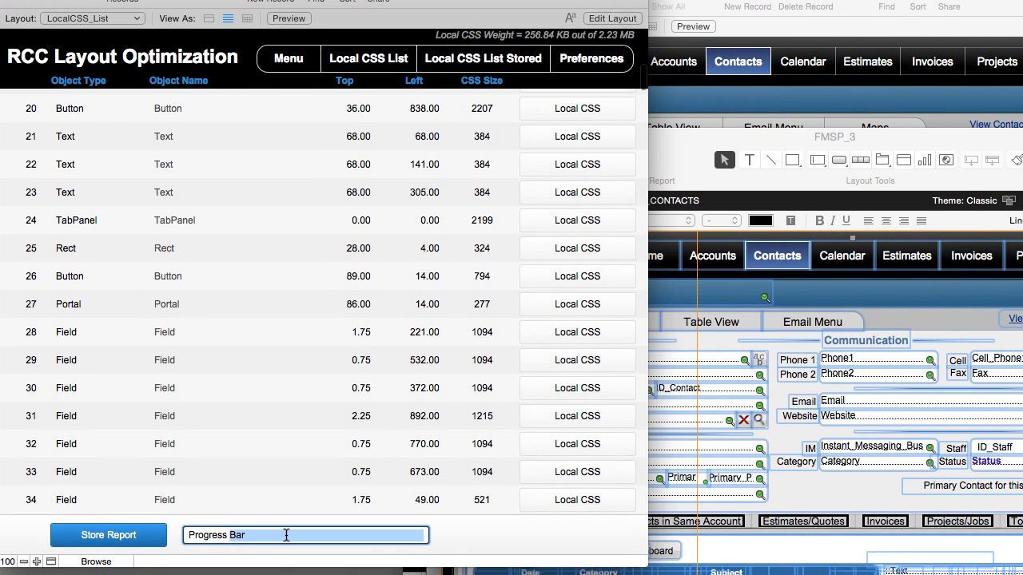
pyautogui.write('FMSP')
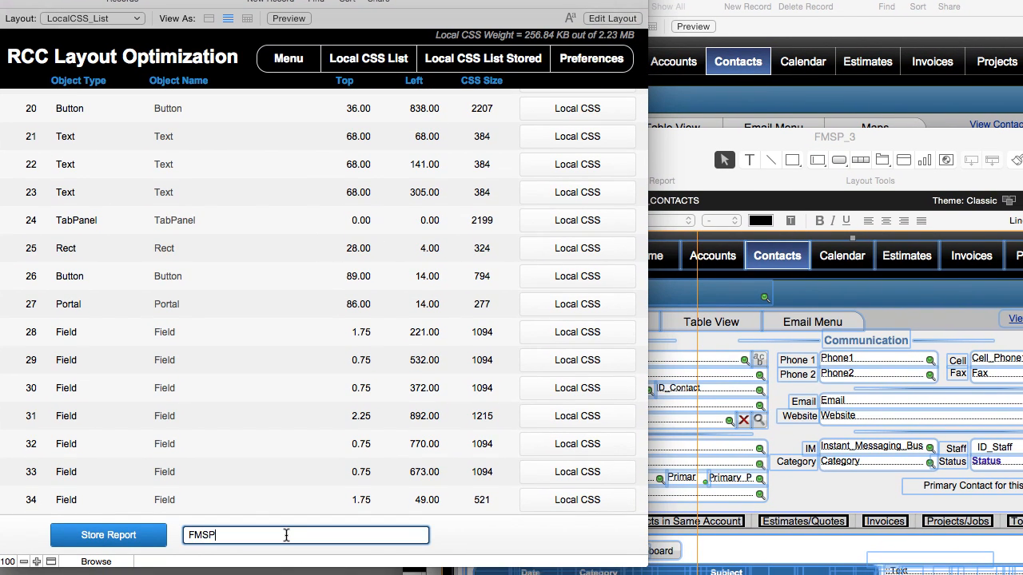
pyautogui.write(' 3 Contacts')
pyautogui.click(108, 536)
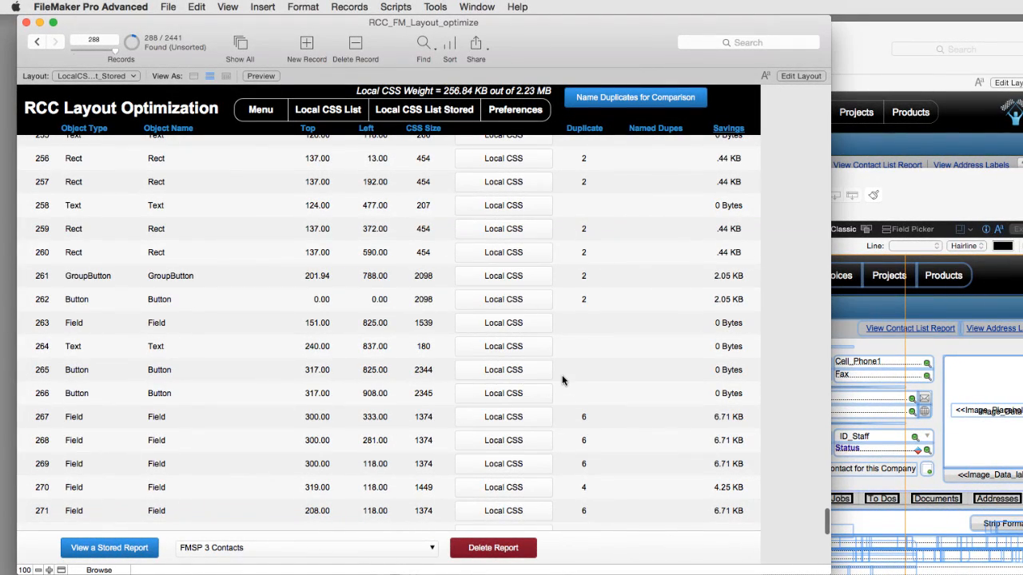
# Step: Review the duplicate counts in the stored report and examine the local CSS code of the GroupButton in row 85
pyautogui.scroll(20, 562, 376)
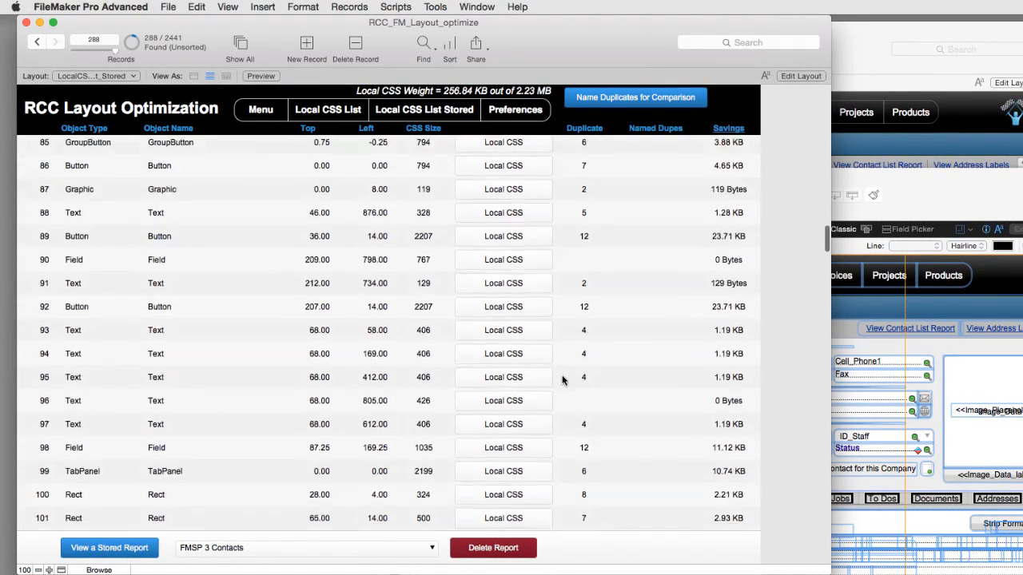
pyautogui.scroll(2, 561, 380)
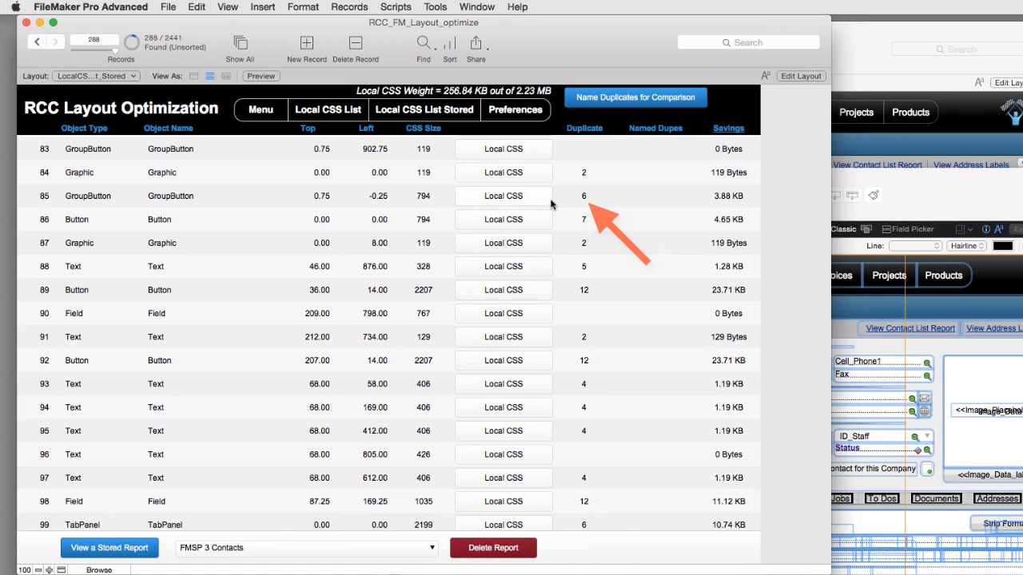
pyautogui.click(514, 199)
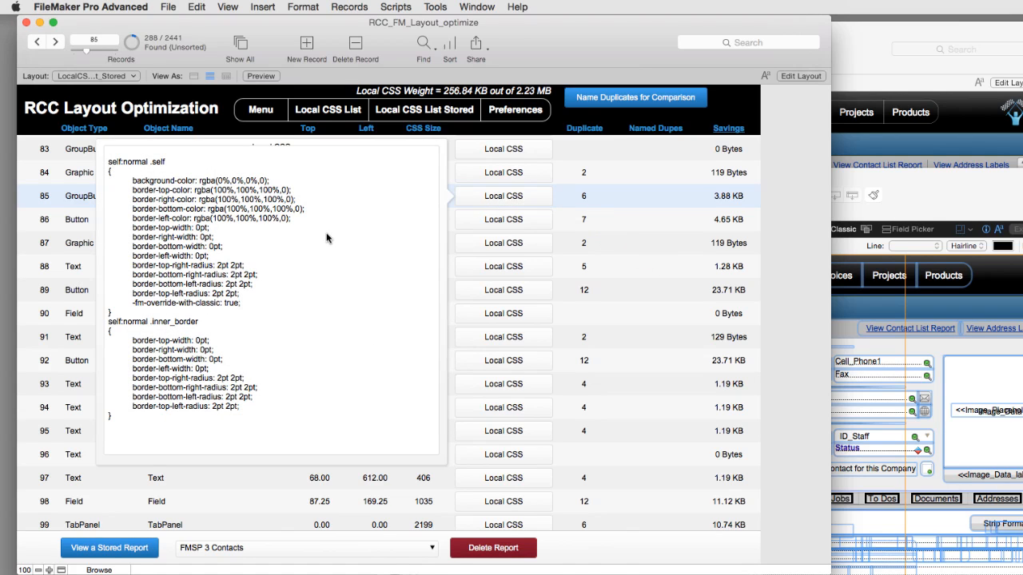
pyautogui.scroll(2, 326, 238)
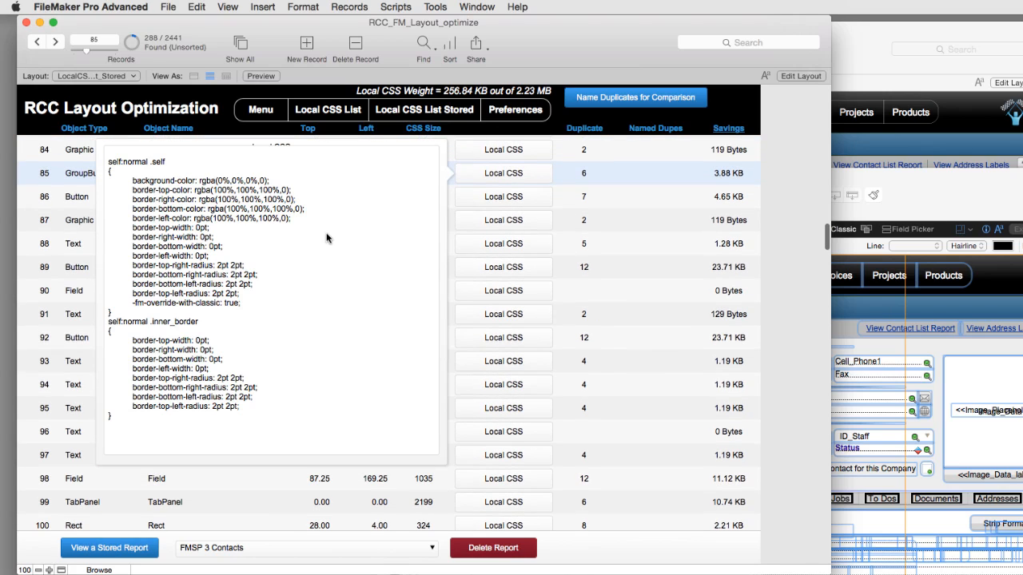
pyautogui.click(326, 238)
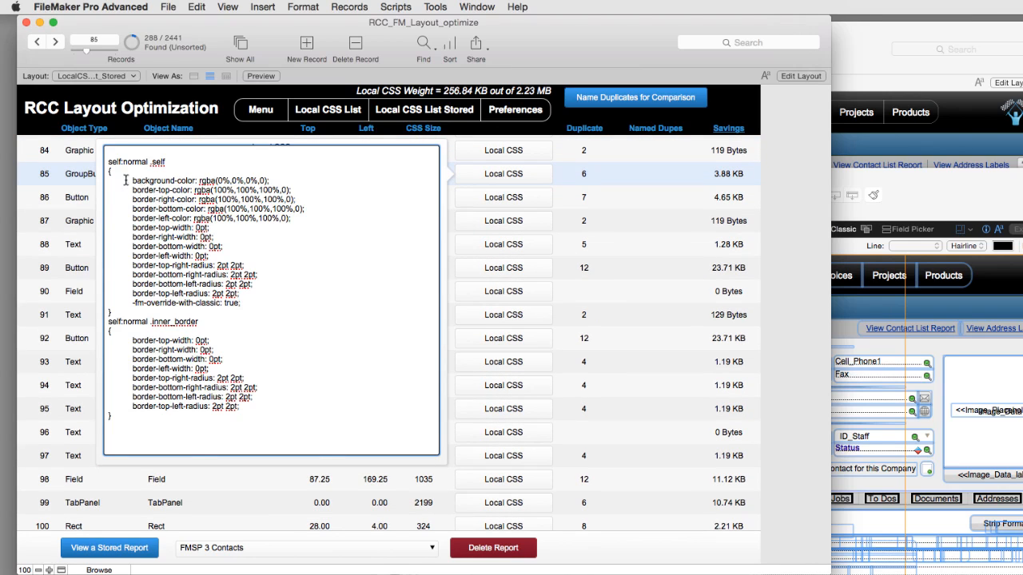
# Step: Highlight and inspect the self:normal rules in the local CSS code of the GroupButton in row 85
pyautogui.moveTo(124, 181); pyautogui.dragTo(356, 432)
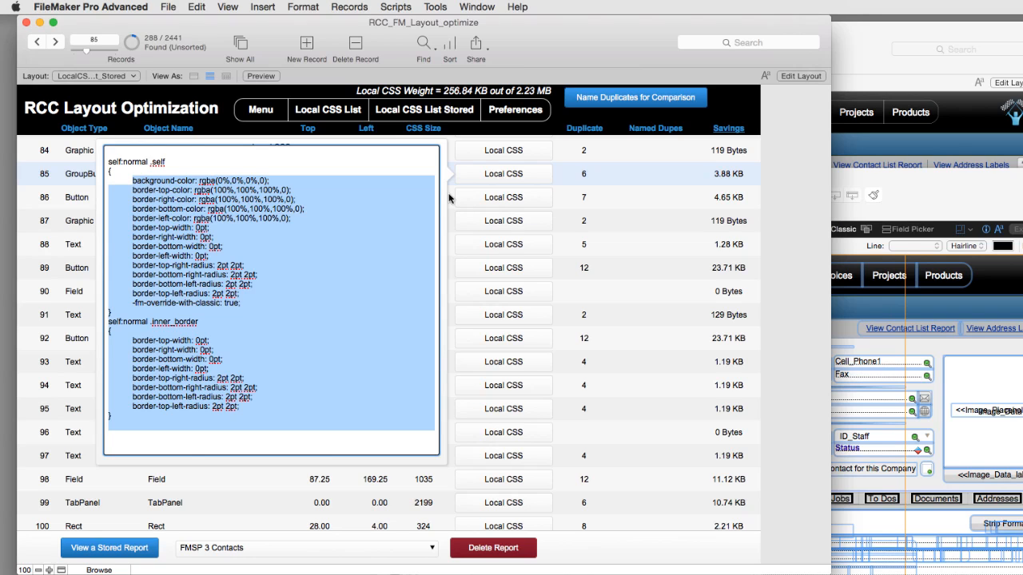
pyautogui.click(482, 181)
pyautogui.scroll(3, 430, 324)
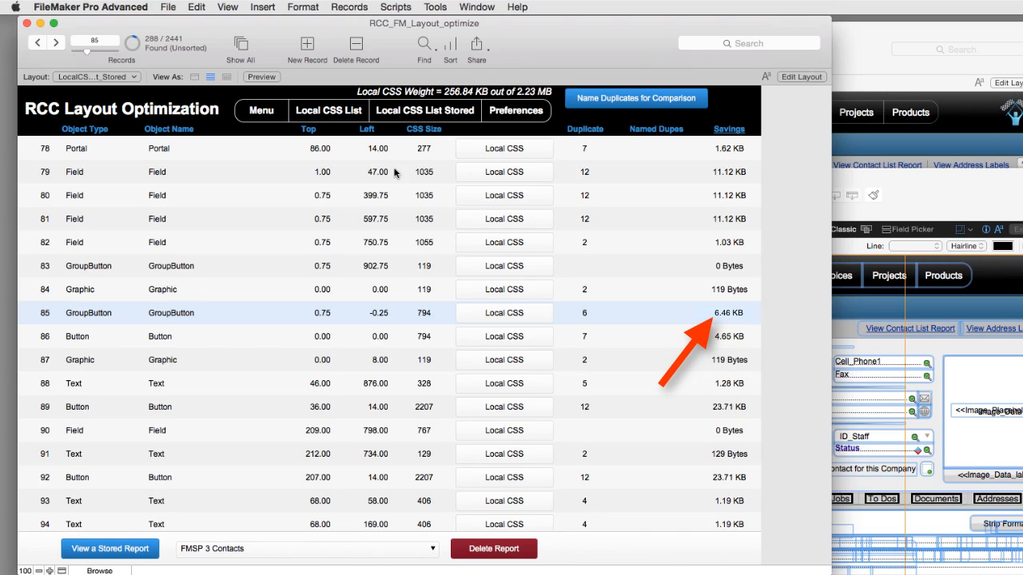
pyautogui.click(478, 312)
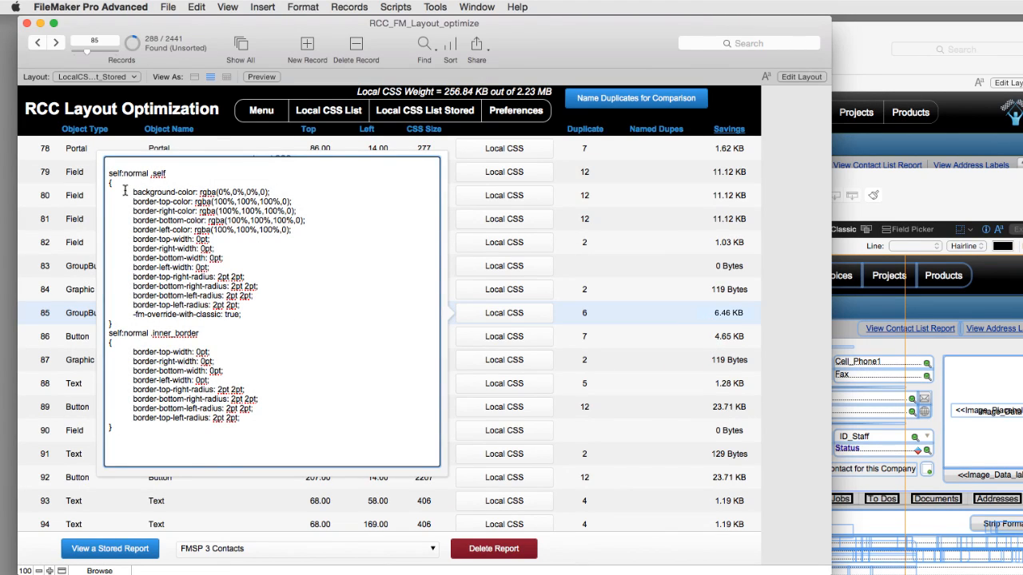
pyautogui.moveTo(132, 191); pyautogui.dragTo(120, 324)
pyautogui.click(459, 317)
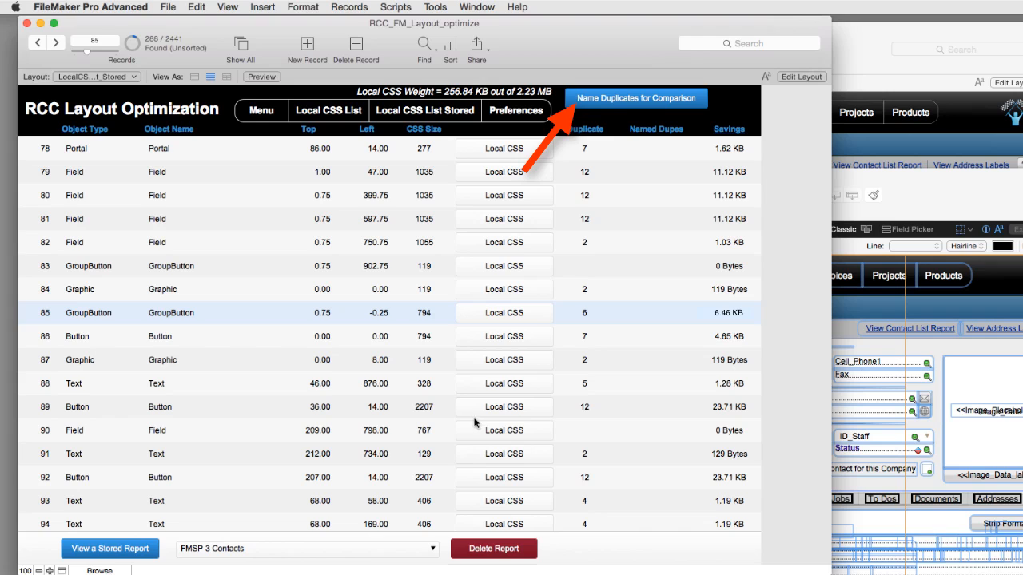
# Step: Examine the local CSS code of the field in row 81 of the stored report
pyautogui.click(494, 221)
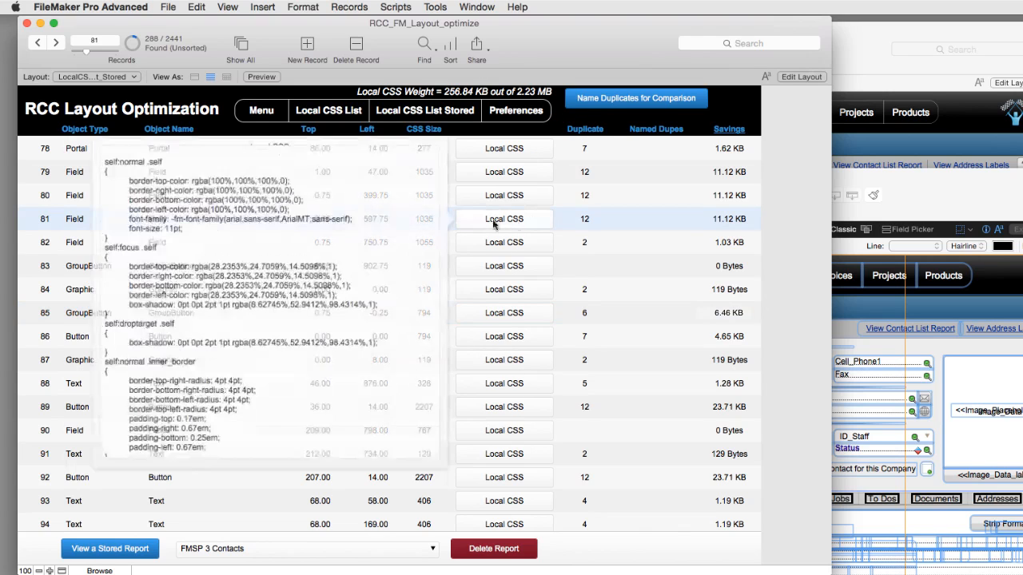
pyautogui.moveTo(144, 169); pyautogui.dragTo(368, 392)
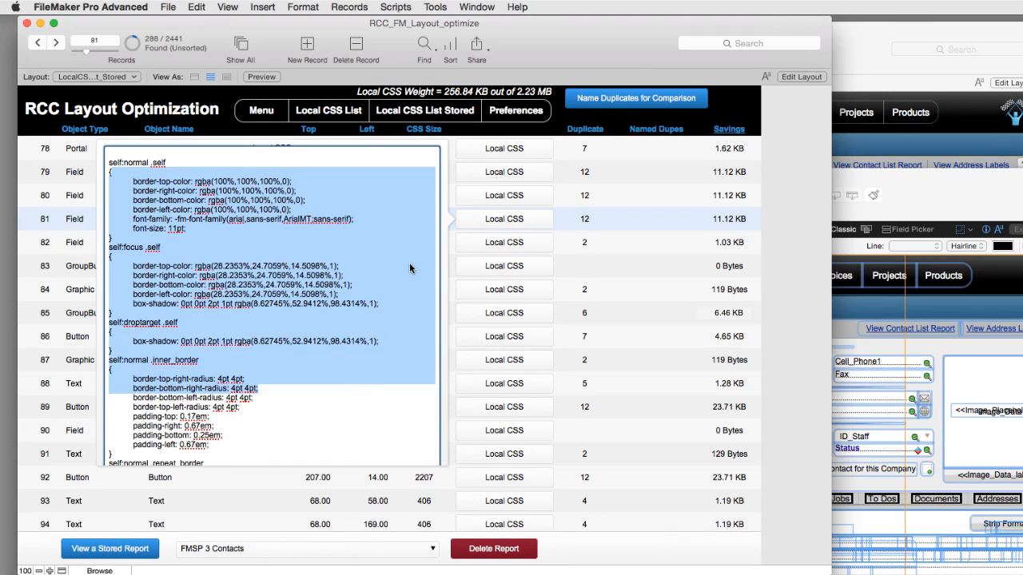
pyautogui.click(470, 222)
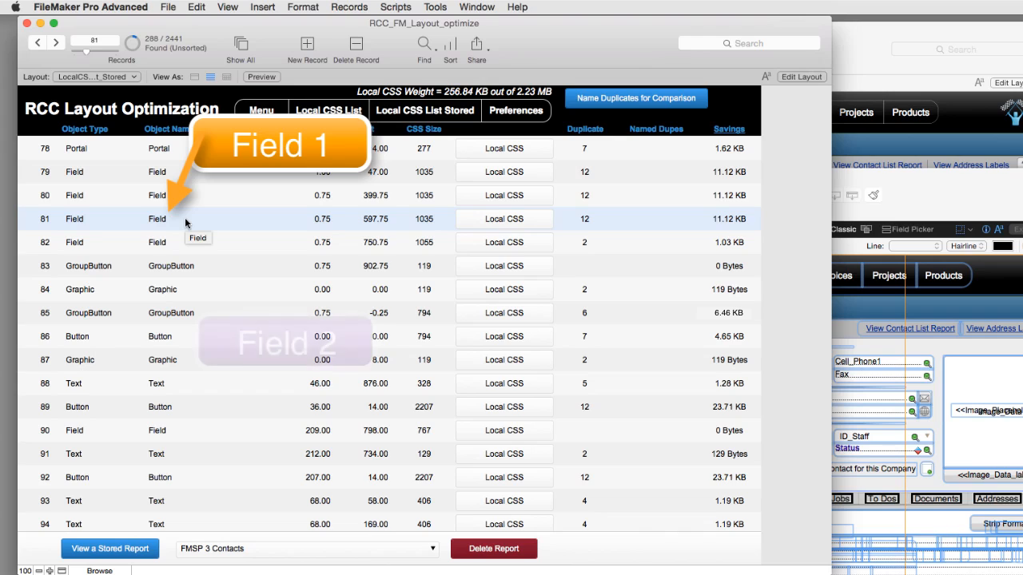
# Step: Run Name Duplicates for Comparison on the stored FMSP 3 Contacts report and bring the Button_2 and Button_3 groups into view
pyautogui.click(188, 243)
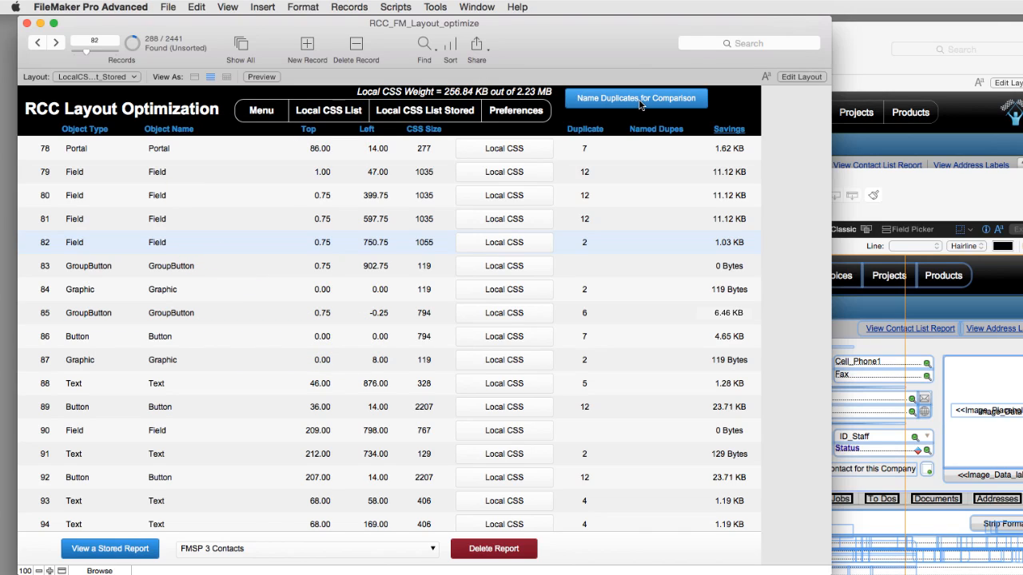
pyautogui.scroll(-15, 607, 244)
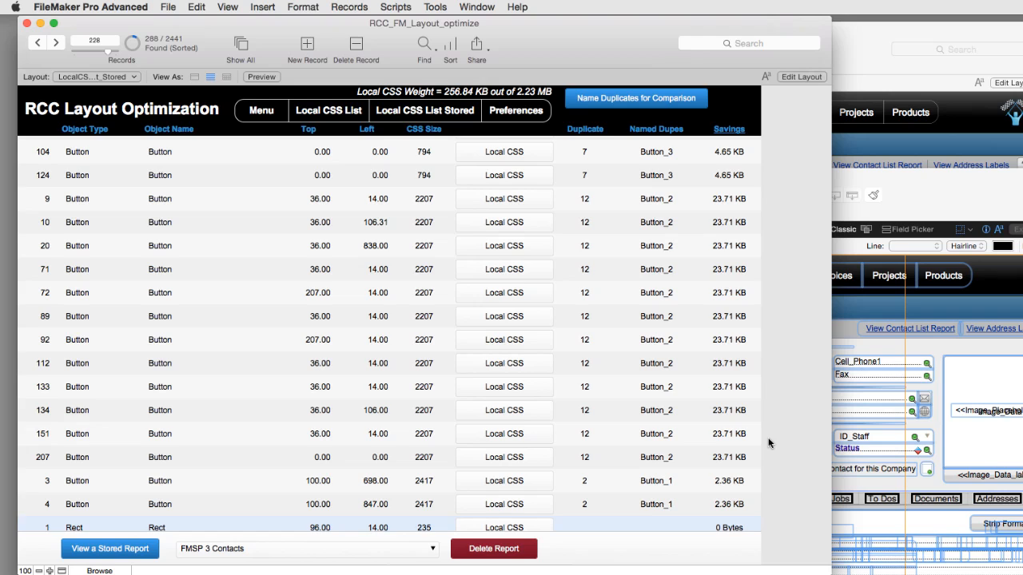
pyautogui.scroll(1, 768, 443)
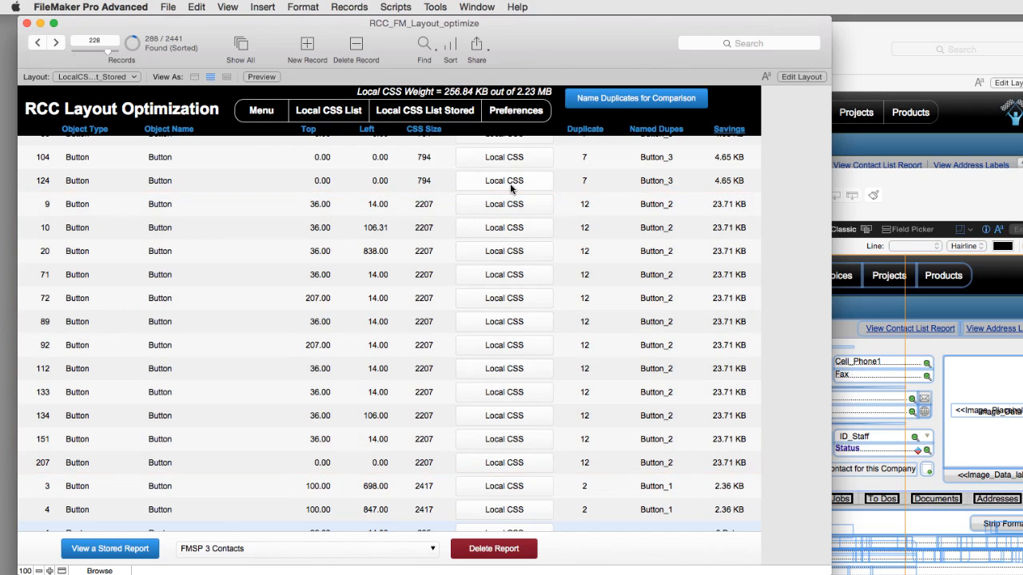
# Step: Examine the local CSS code of the Button_2 duplicate in row 9 and look at the buttons on the FMSP_4_English Contacts layout
pyautogui.click(515, 205)
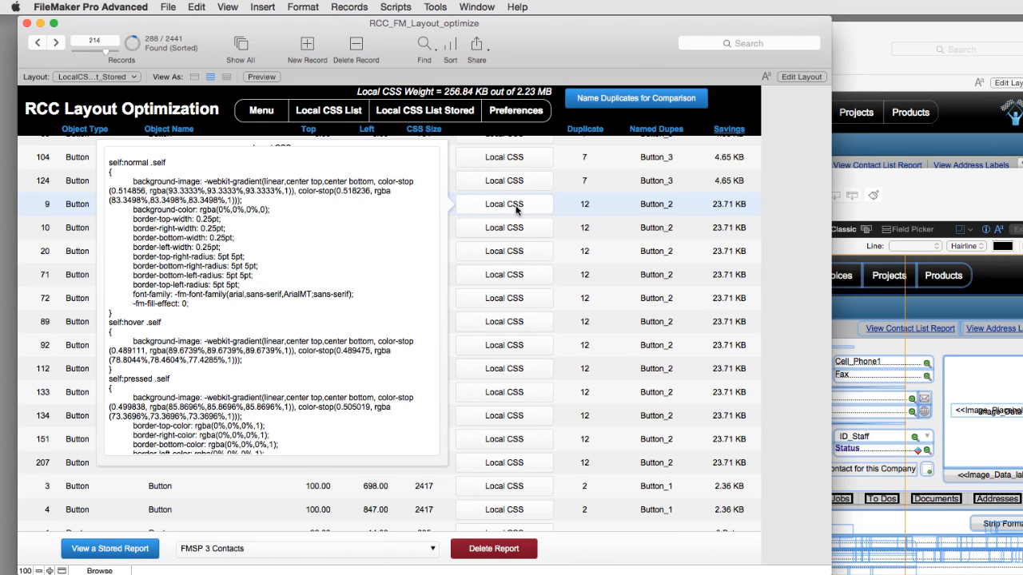
pyautogui.click(515, 205)
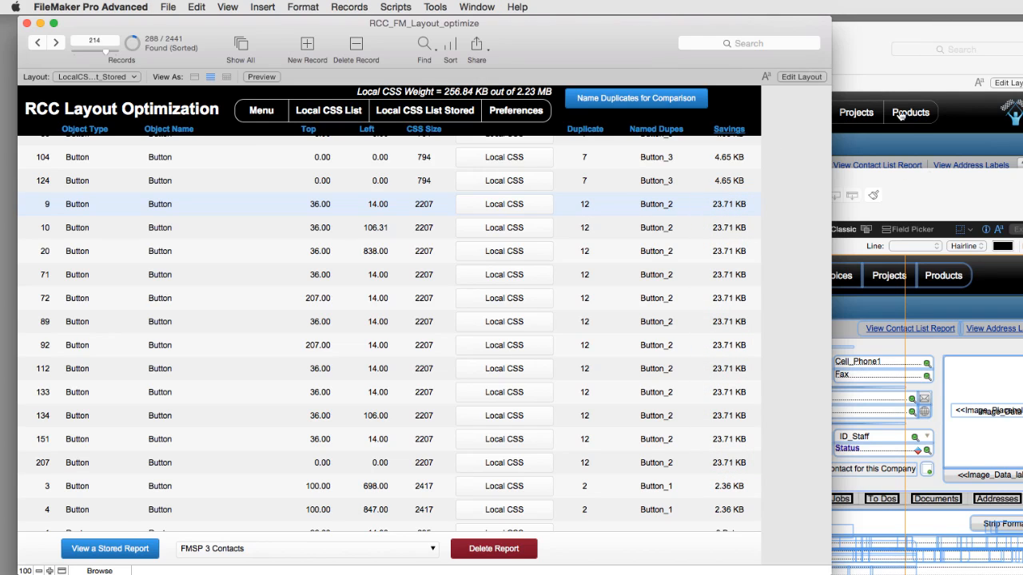
pyautogui.click(878, 35)
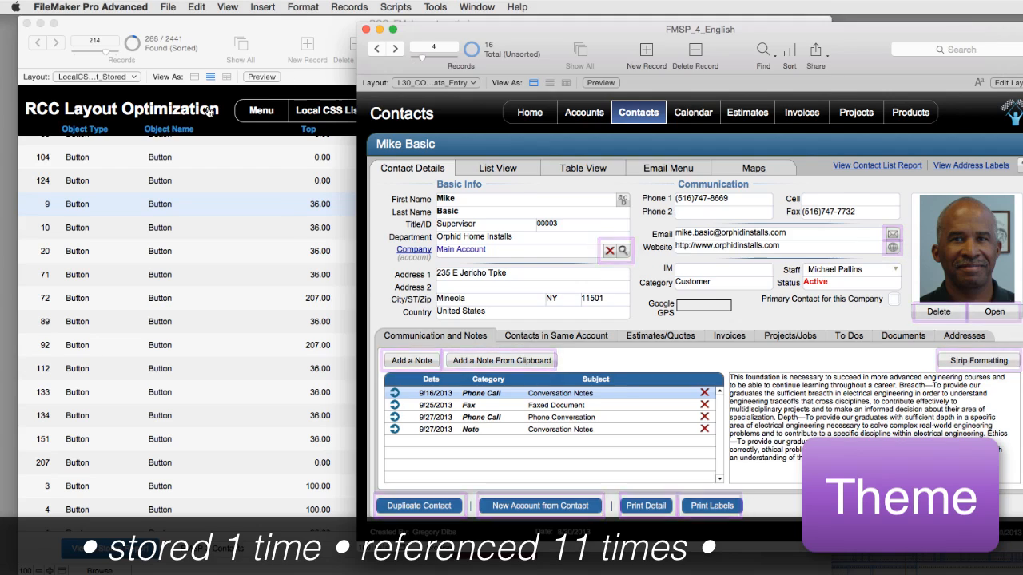
pyautogui.click(320, 200)
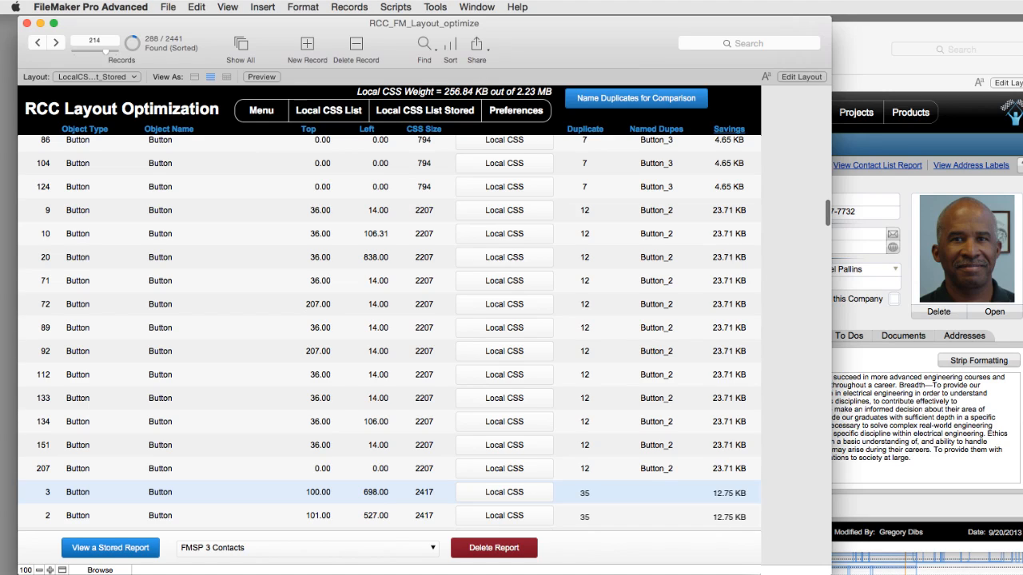
# Step: Examine the local CSS code of the button in row 3 of the stored report
pyautogui.click(504, 492)
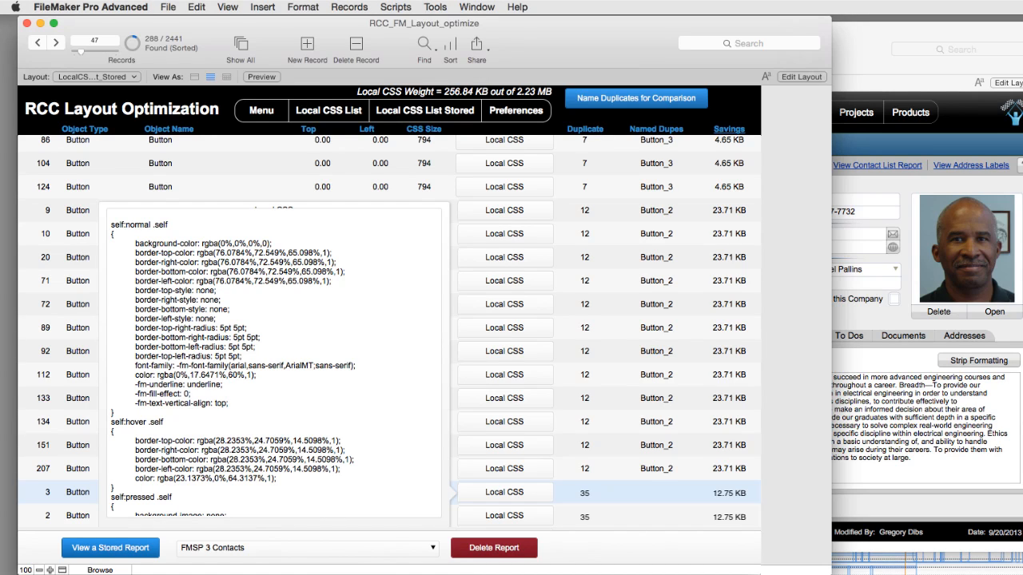
pyautogui.press('Escape')
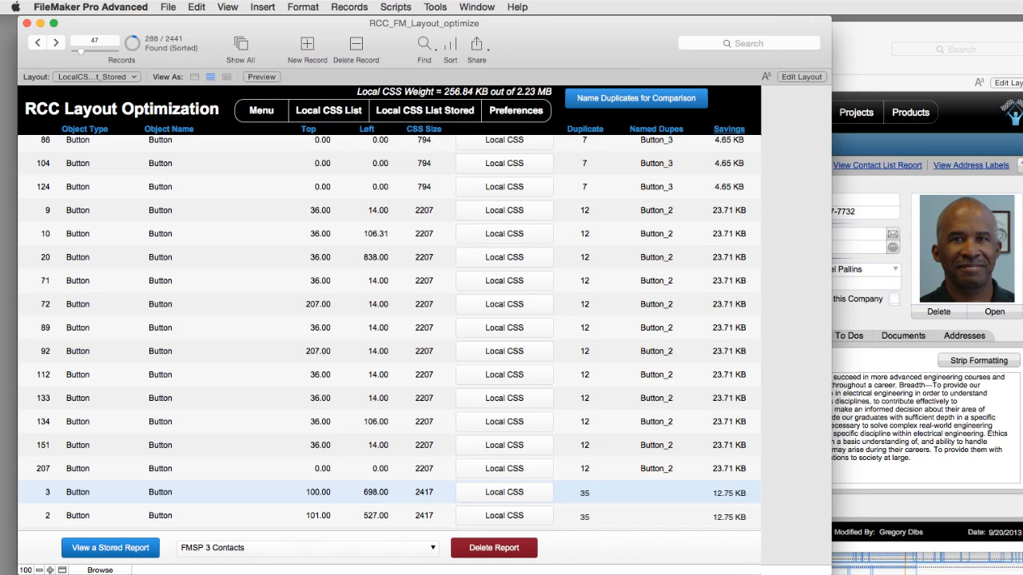
pyautogui.click(504, 492)
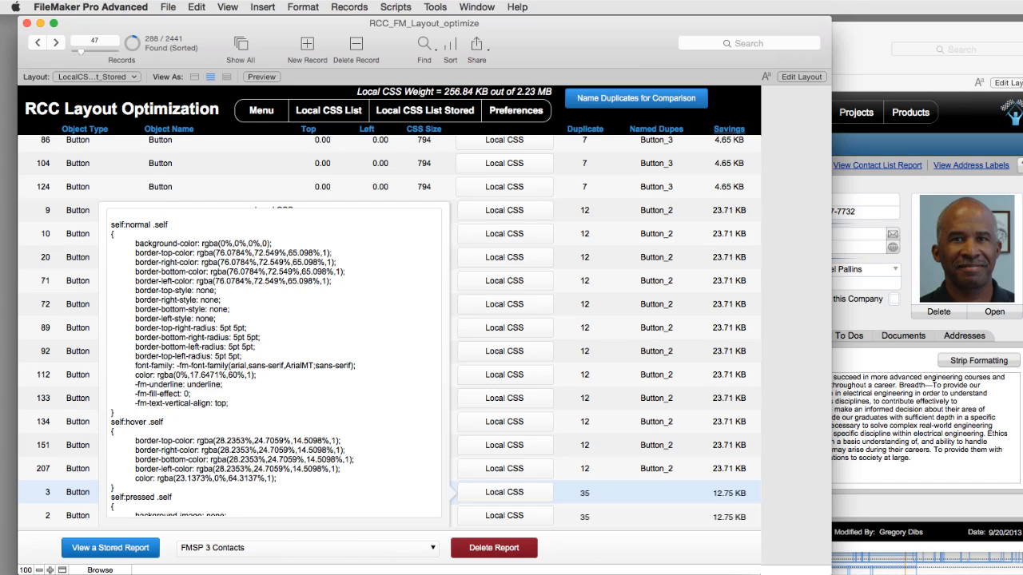
pyautogui.press('Escape')
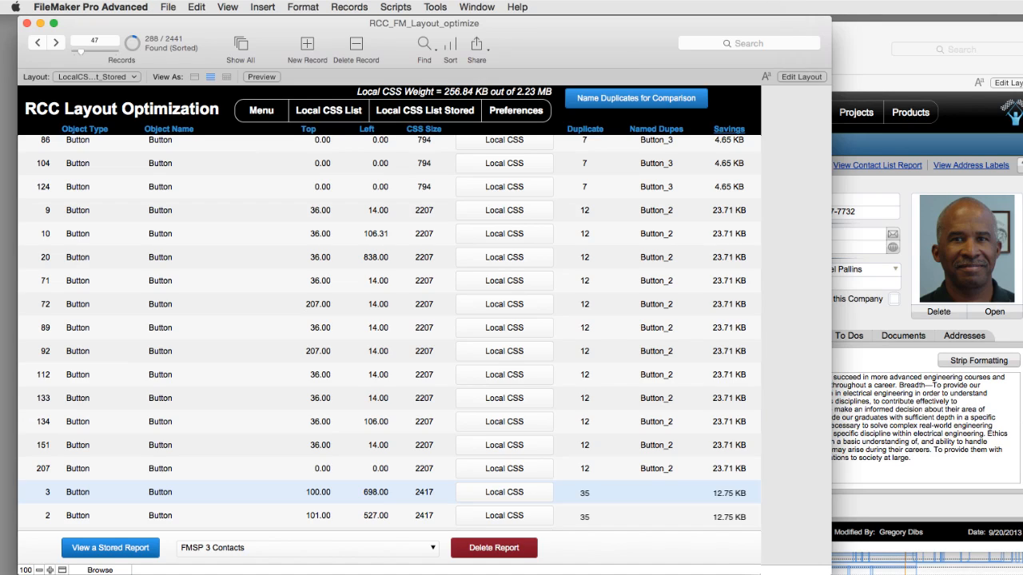
# Step: Compare the Top and Left positions of the Text duplicates in the stored report with the objects on the FMSP_3 Contacts layout
pyautogui.scroll(-10, 623, 440)
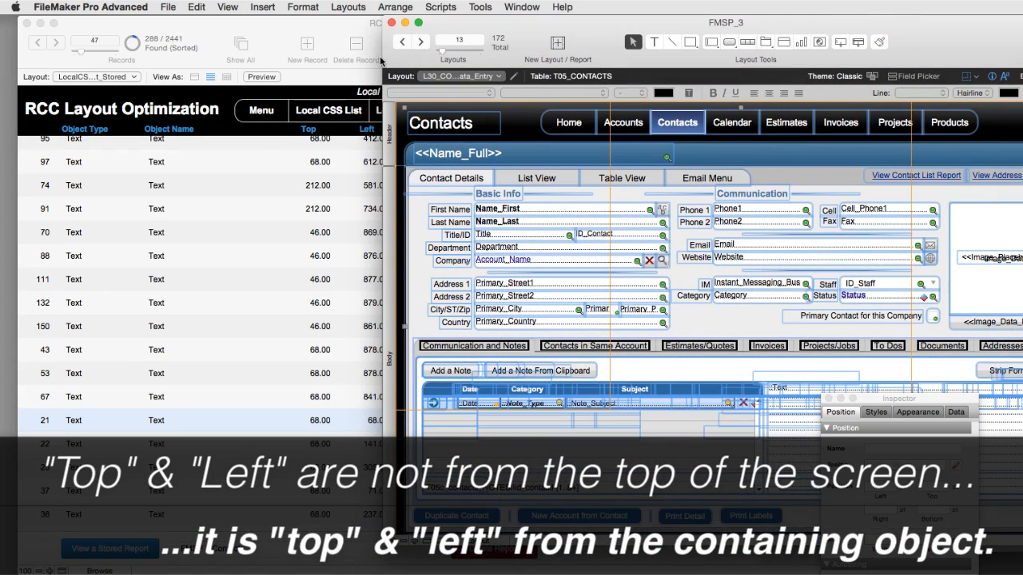
pyautogui.click(290, 35)
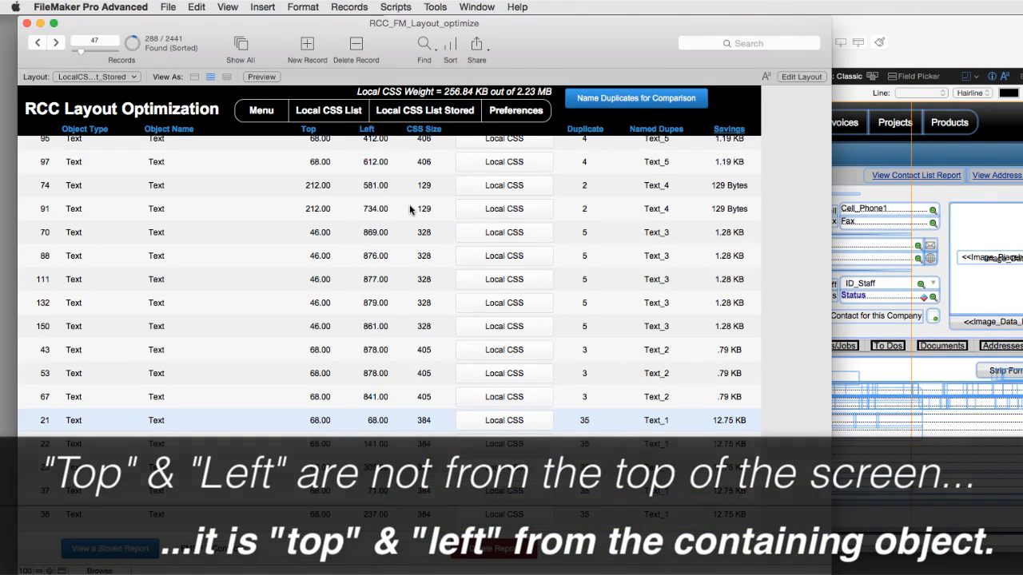
pyautogui.click(931, 44)
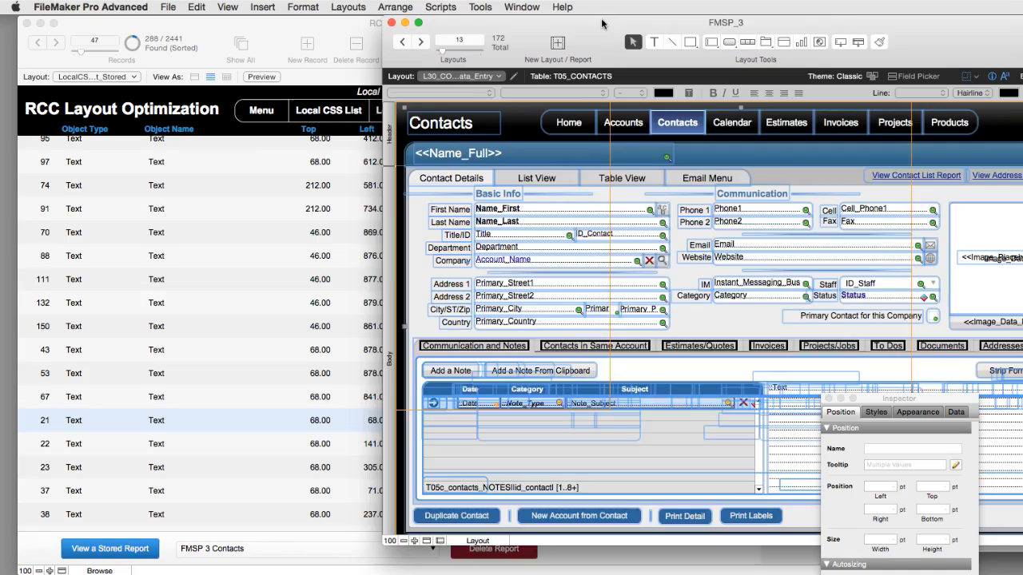
pyautogui.moveTo(608, 34)
pyautogui.mouseDown()
pyautogui.moveTo(654, 157)
pyautogui.moveTo(600, 108)
pyautogui.moveTo(587, 35)
pyautogui.mouseUp()
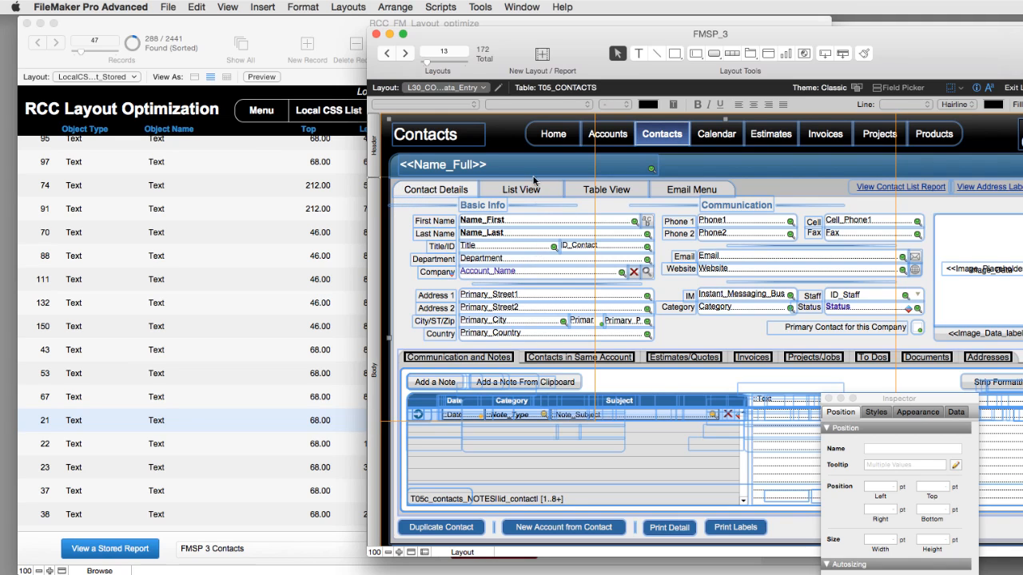
pyautogui.click(345, 38)
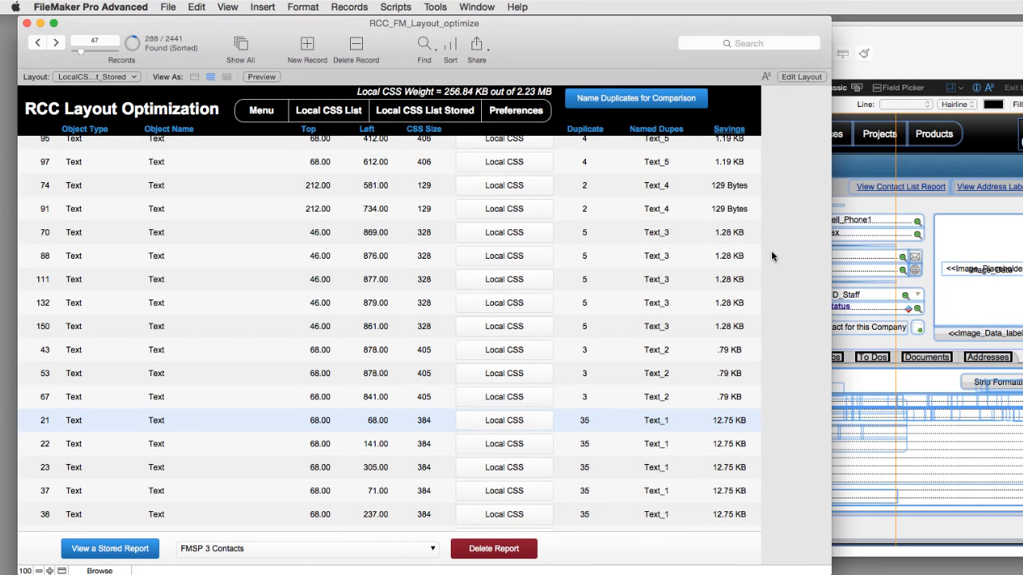
# Step: Review the named Field and Button duplicate groups in the stored report and select the Button_2 item in row 9
pyautogui.scroll(-15, 769, 256)
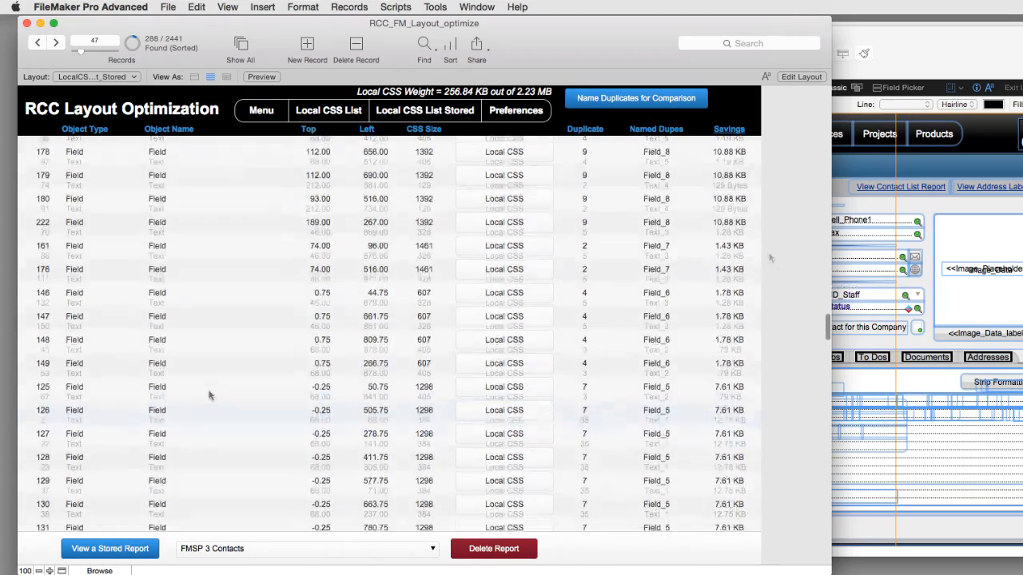
pyautogui.scroll(-15, 209, 394)
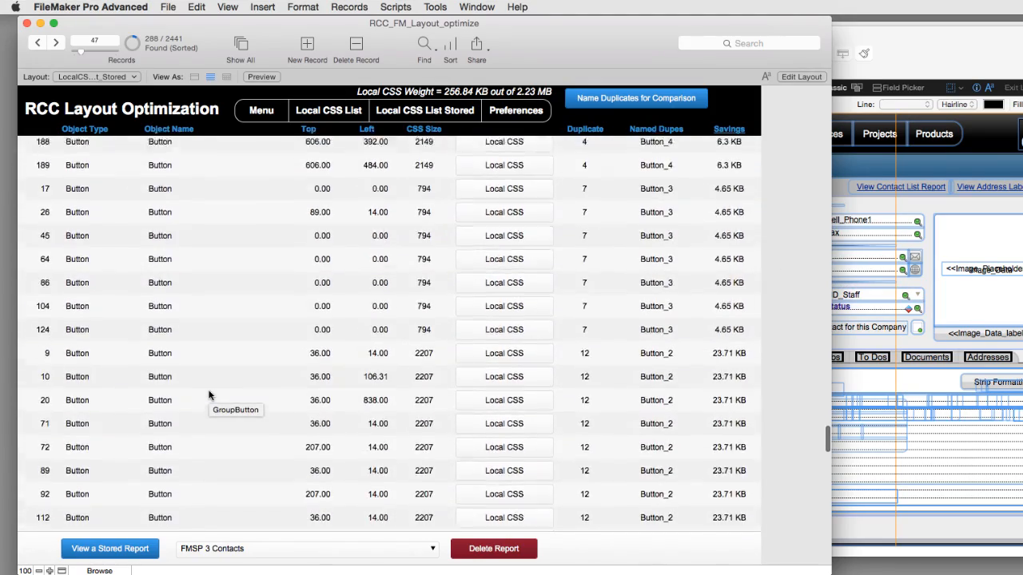
pyautogui.scroll(5, 209, 395)
pyautogui.scroll(2, 210, 395)
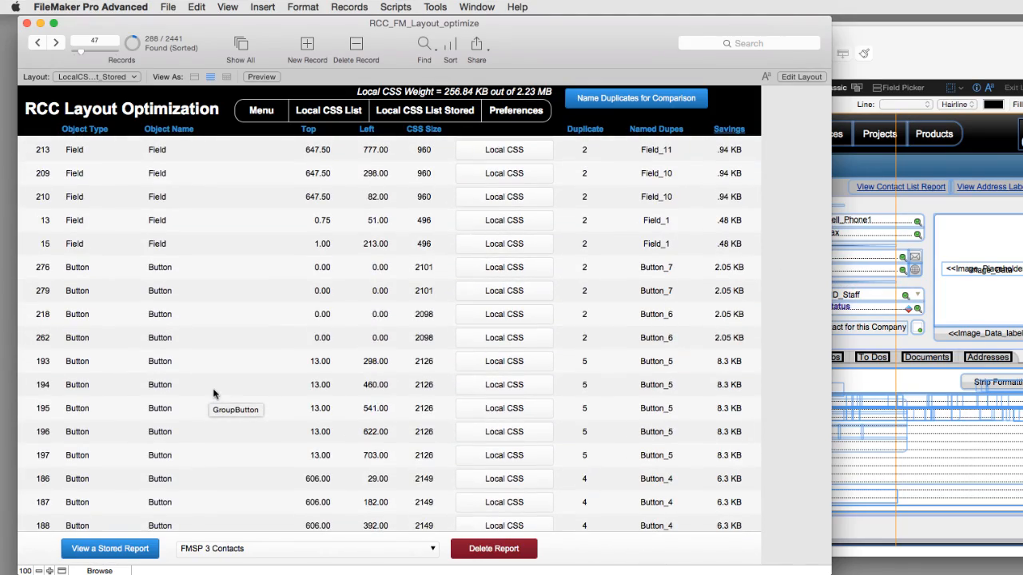
pyautogui.scroll(-10, 229, 395)
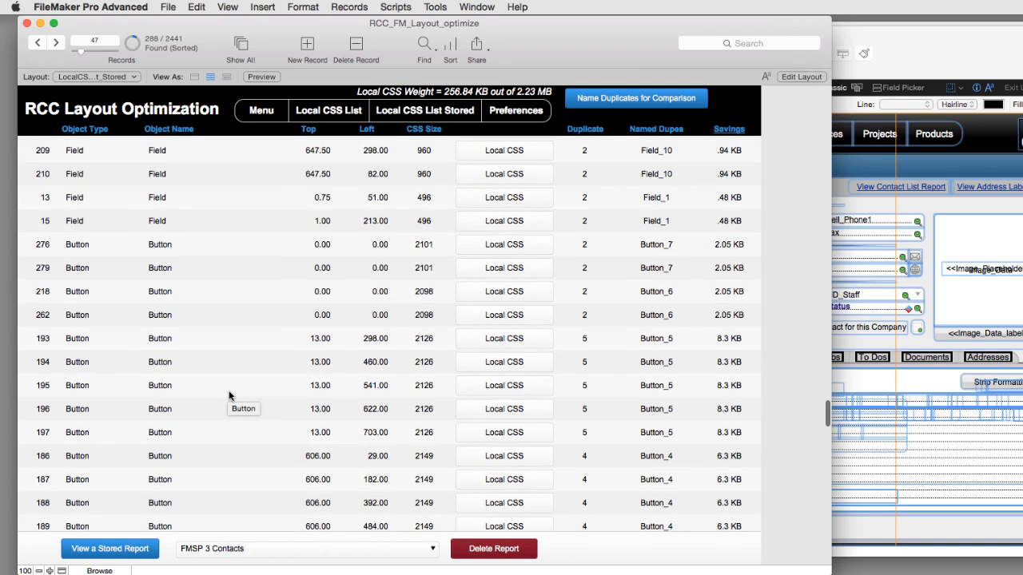
pyautogui.scroll(-2, 228, 395)
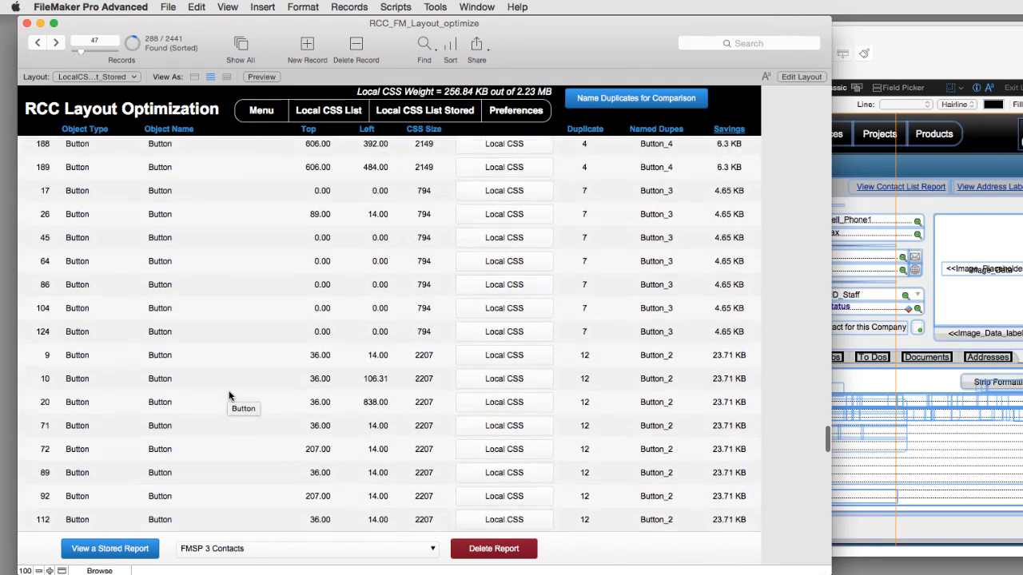
pyautogui.click(266, 334)
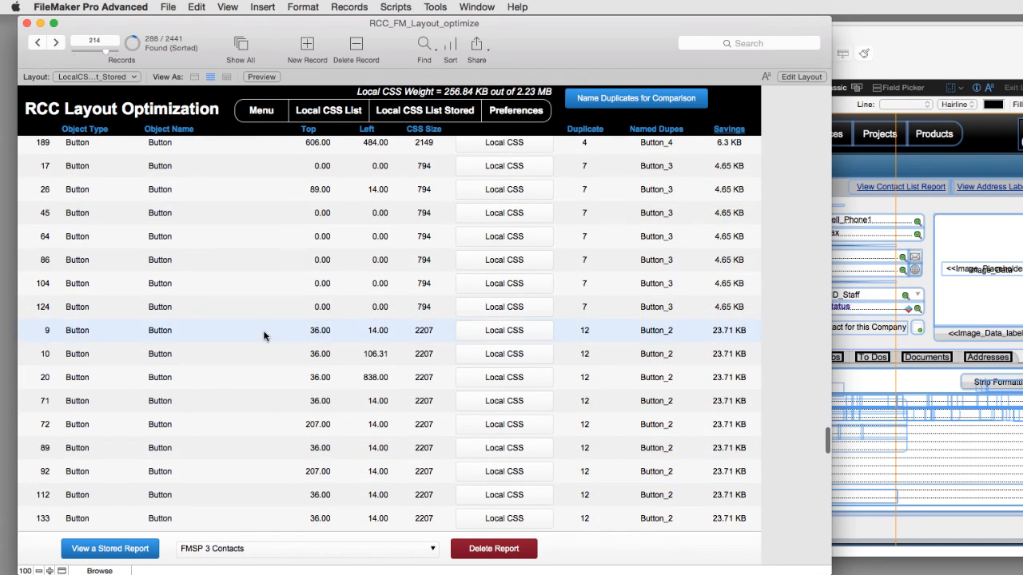
pyautogui.scroll(-1, 268, 349)
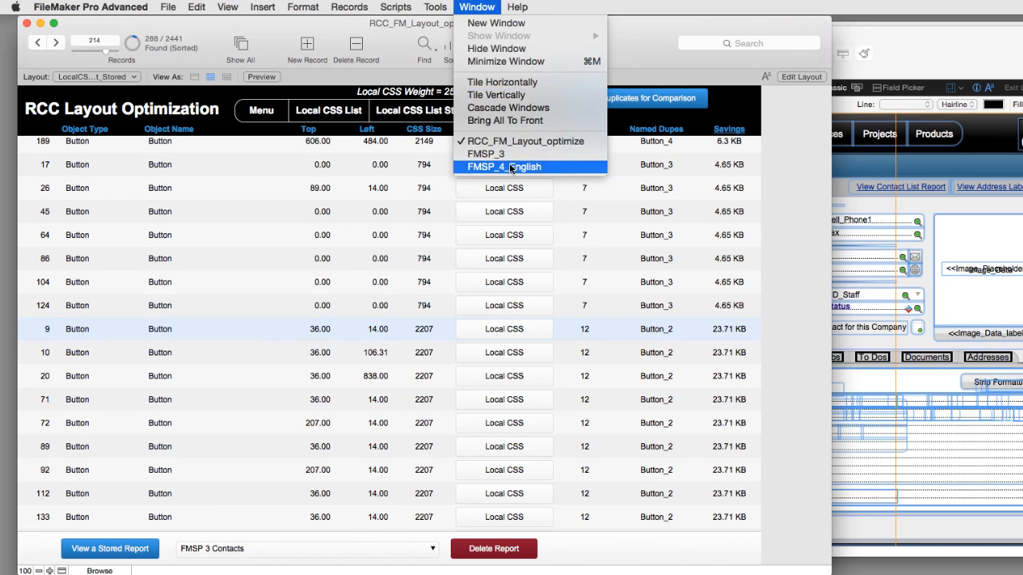
# Step: In the FMSP_4_English Contacts layout, apply the Button Silver style to the Next Followup and Add a Note From Clipboard buttons
pyautogui.click(505, 167)
pyautogui.click(529, 343)
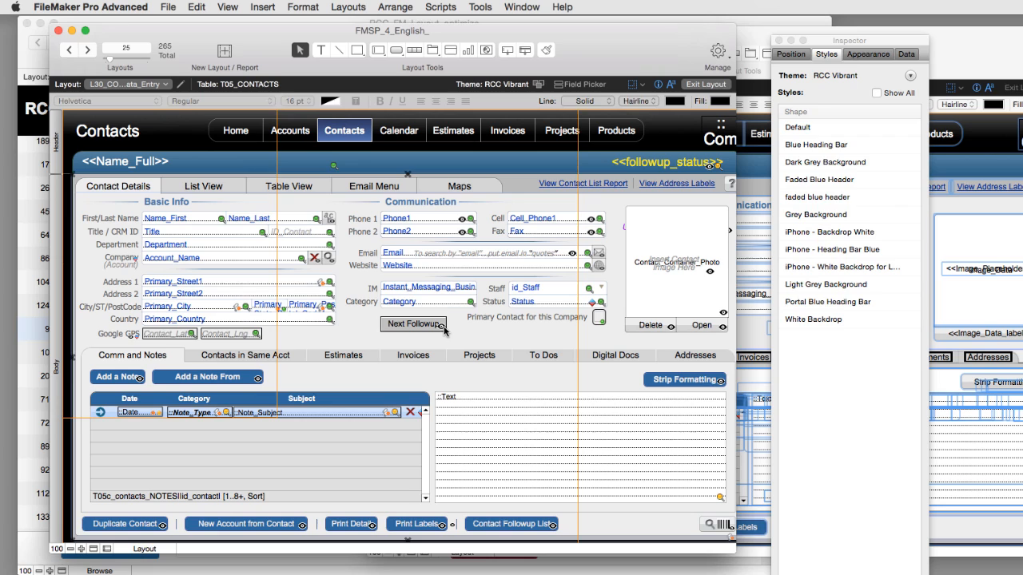
pyautogui.click(444, 330)
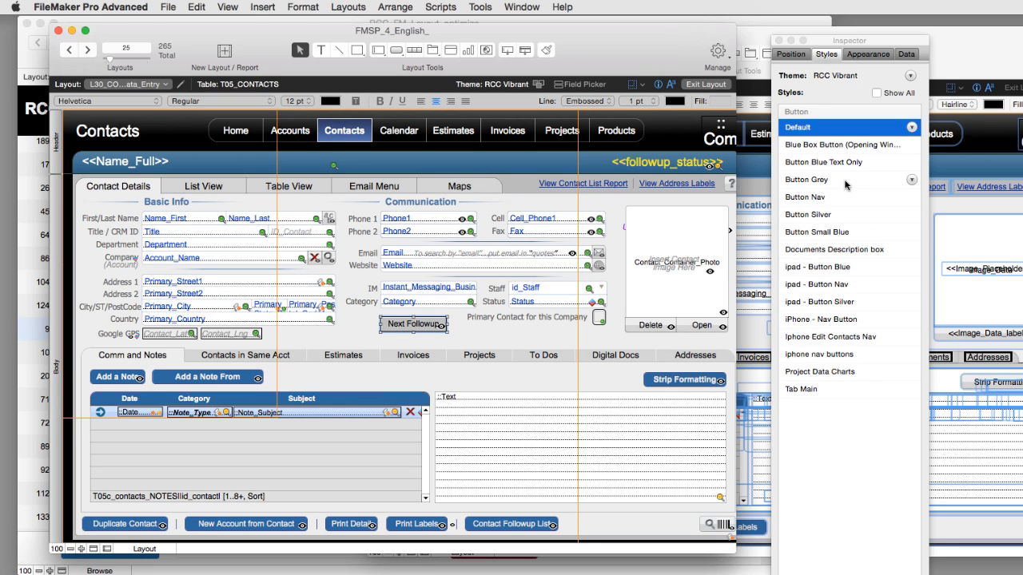
pyautogui.click(828, 218)
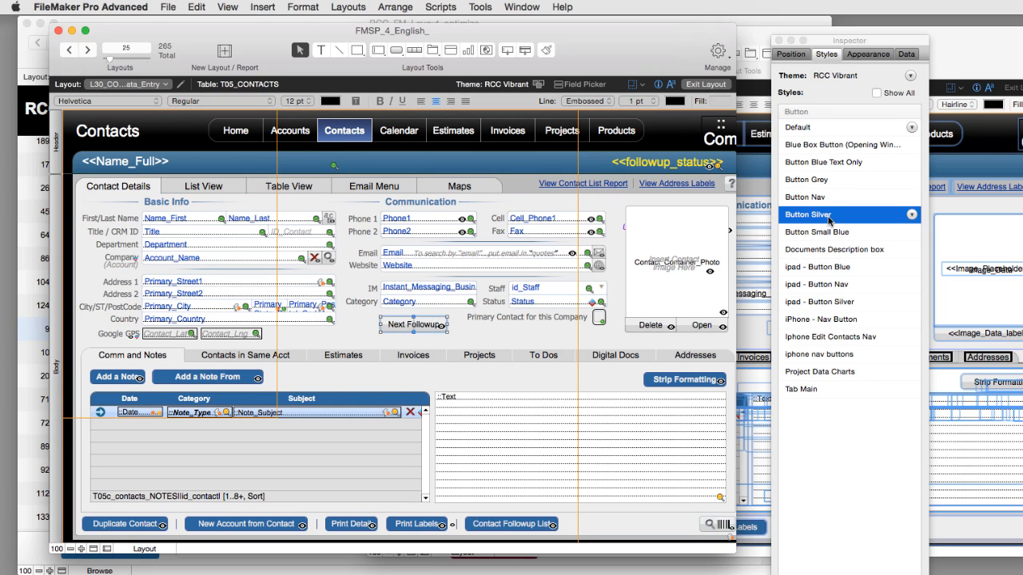
pyautogui.click(189, 382)
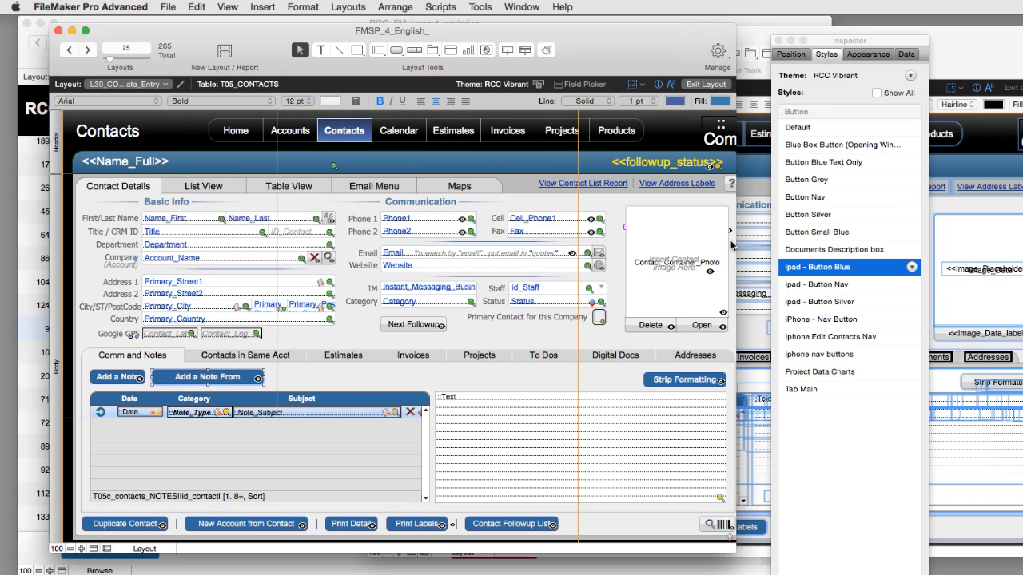
pyautogui.click(816, 218)
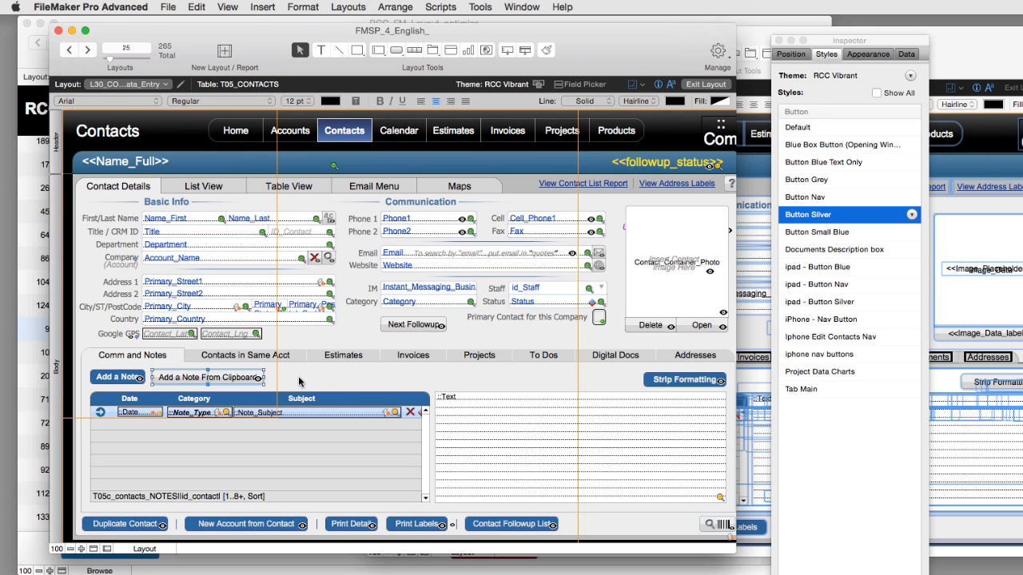
# Step: Apply the Button Silver style to the Add a Note and Strip Formatting buttons on the FMSP_4_English Contacts layout
pyautogui.click(132, 382)
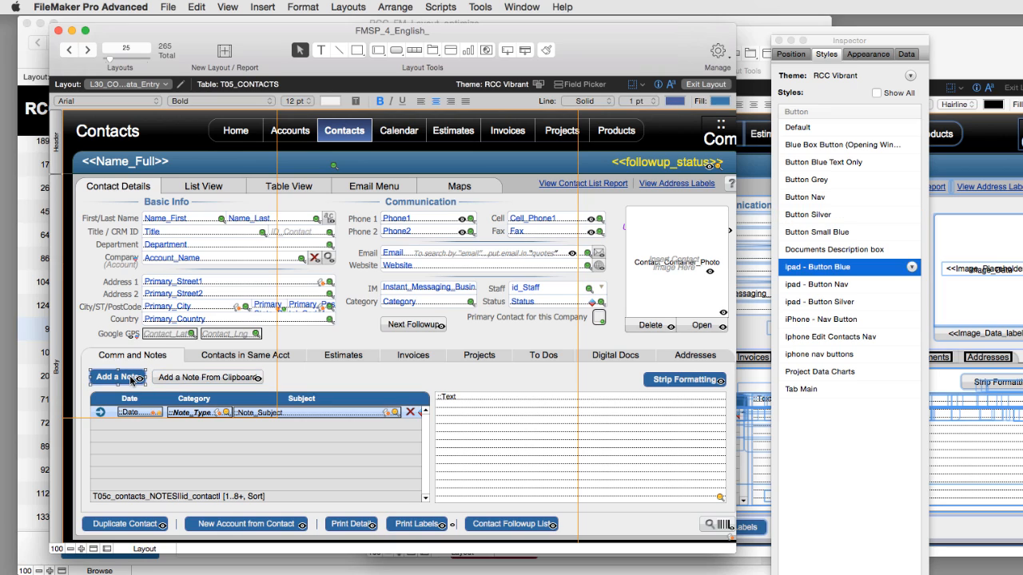
pyautogui.click(810, 215)
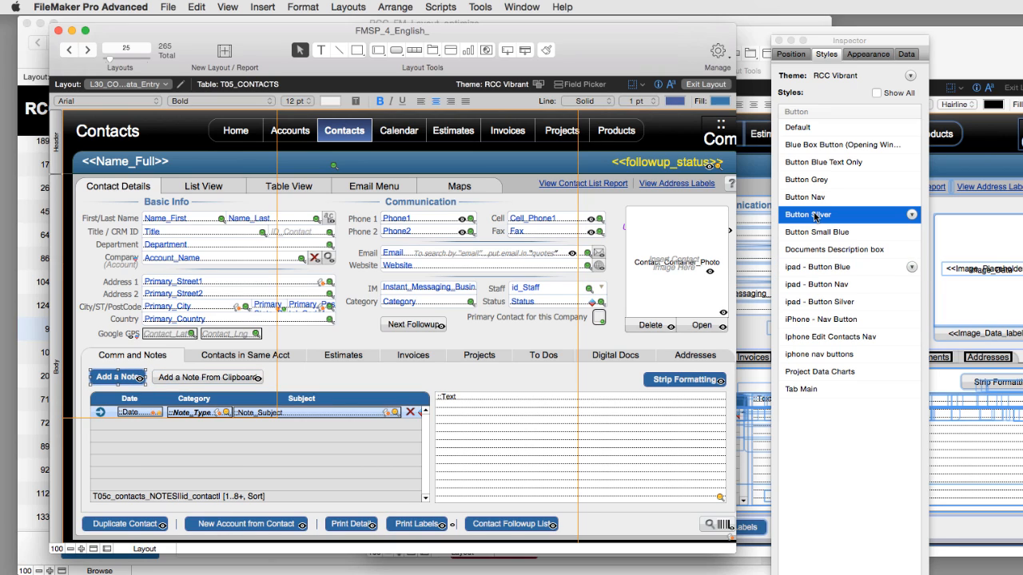
pyautogui.click(678, 384)
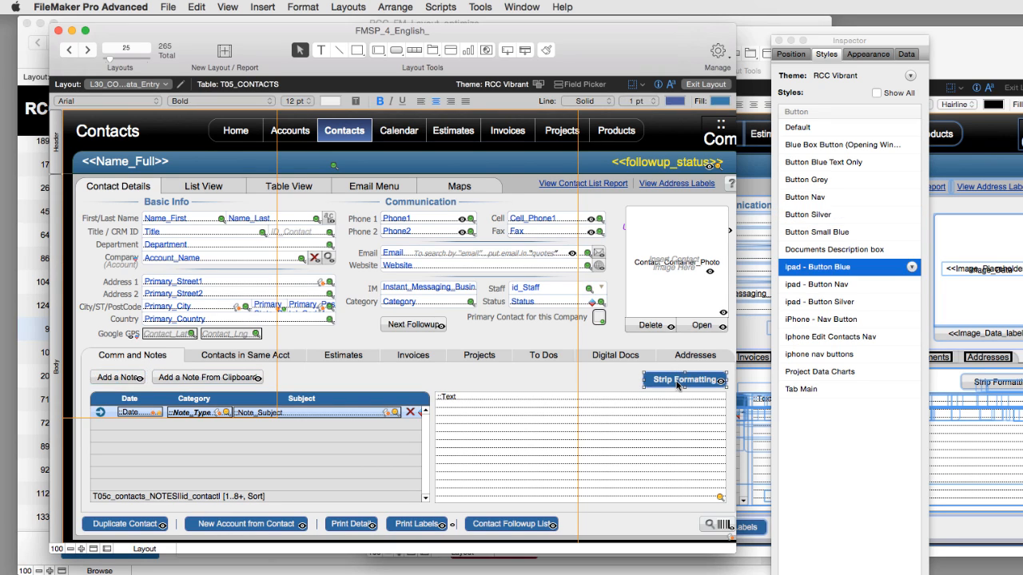
pyautogui.click(830, 216)
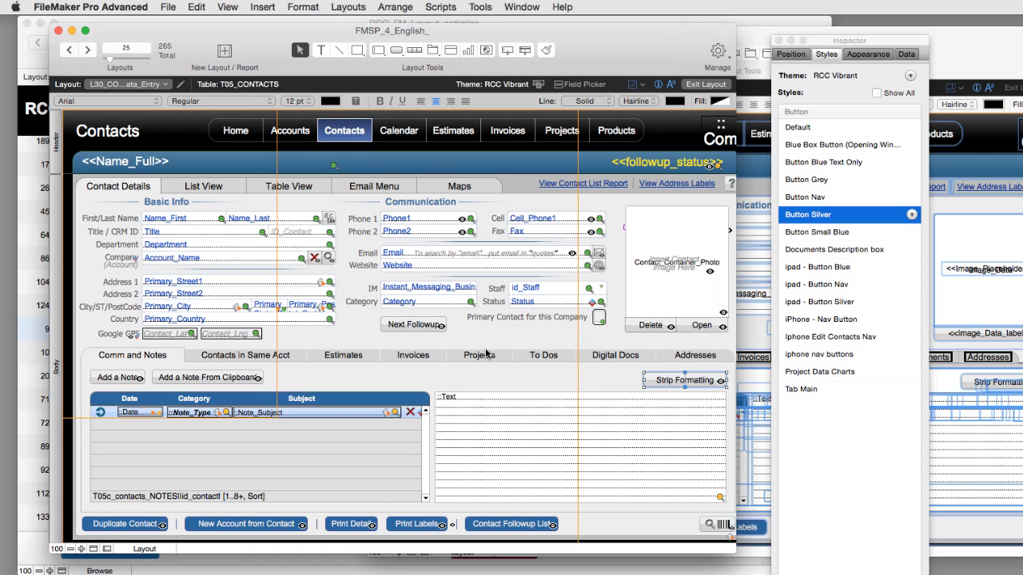
# Step: Switch to the FMSP_3 file and create a new computer form layout based on T05_CONTACTS
pyautogui.press('super+b')
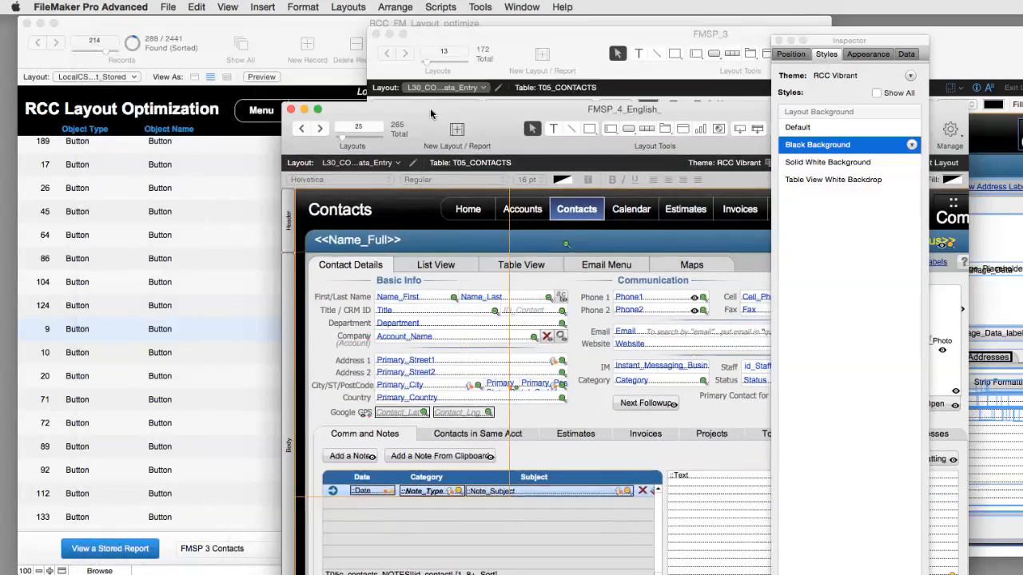
pyautogui.click(176, 147)
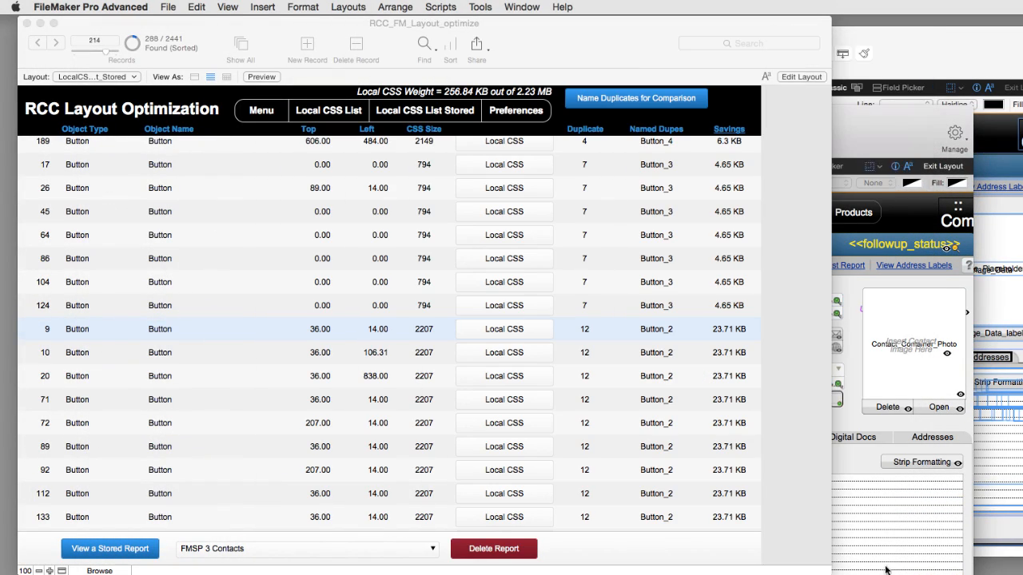
pyautogui.click(977, 39)
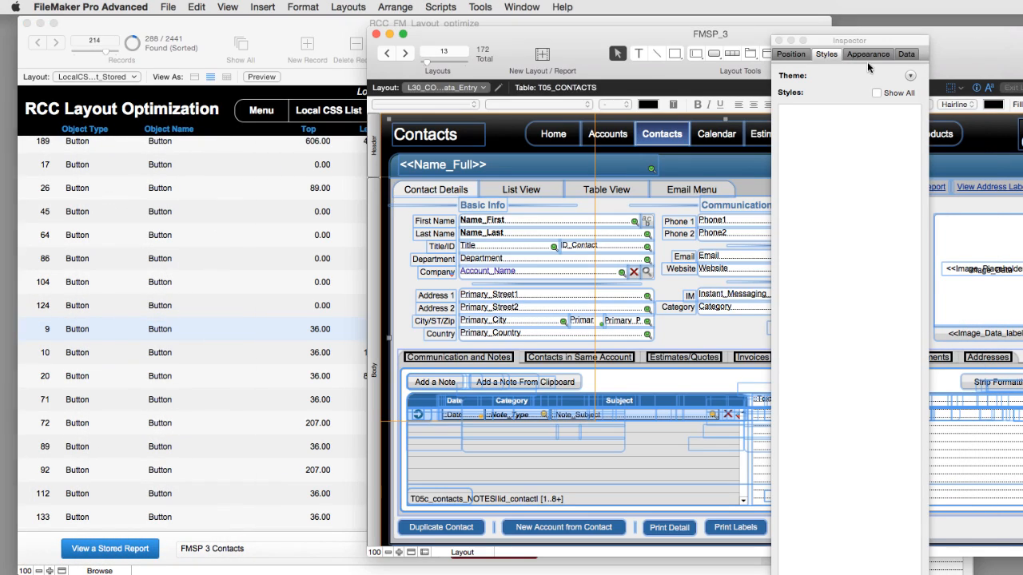
pyautogui.click(365, 15)
pyautogui.click(344, 24)
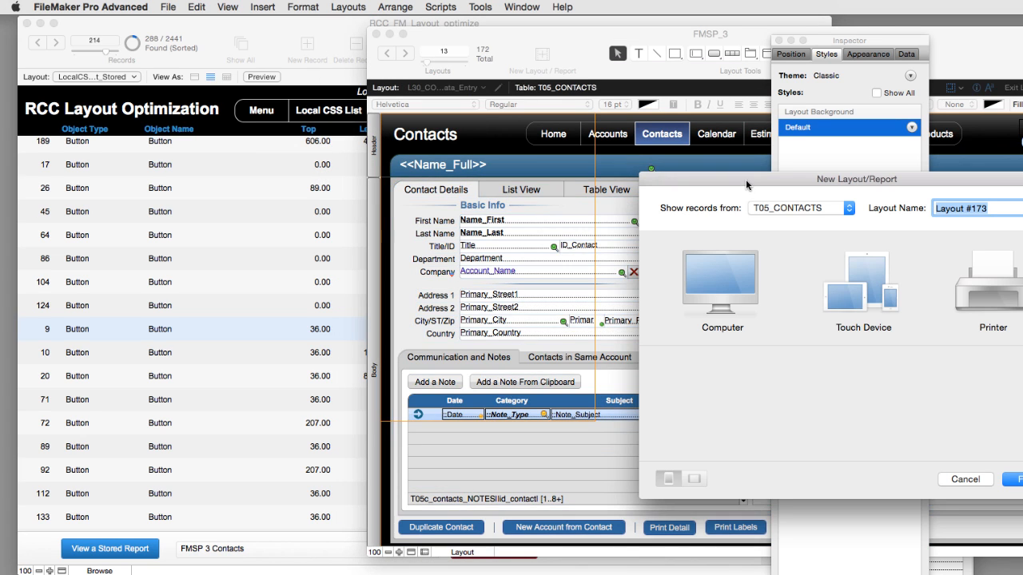
pyautogui.moveTo(769, 170); pyautogui.dragTo(434, 161)
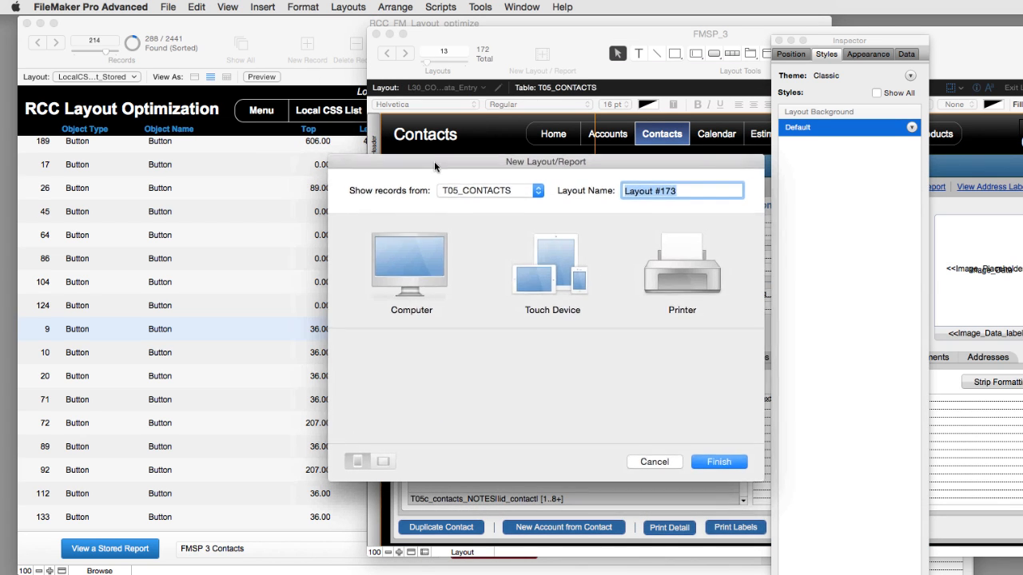
pyautogui.click(407, 262)
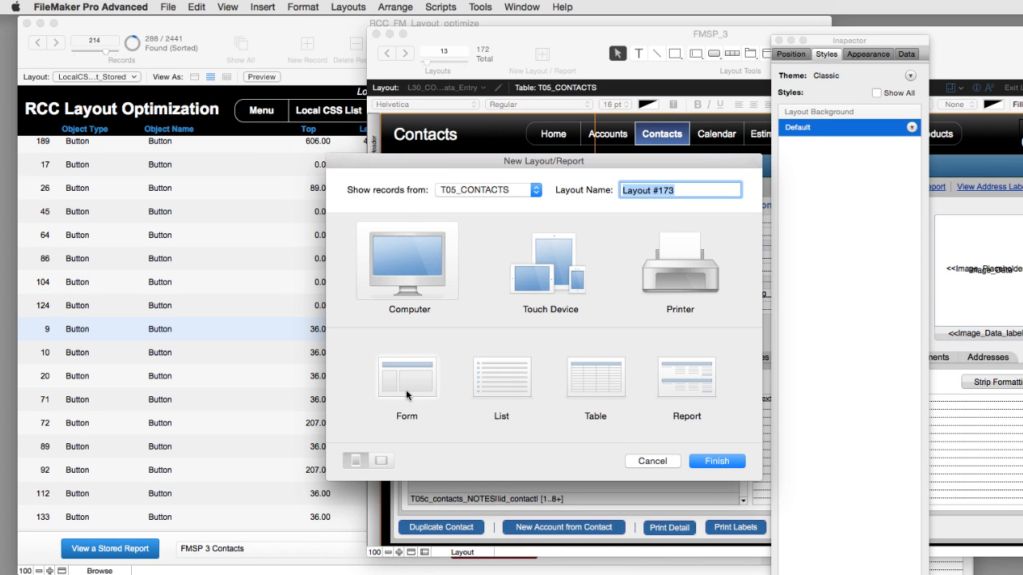
pyautogui.click(407, 391)
pyautogui.click(712, 462)
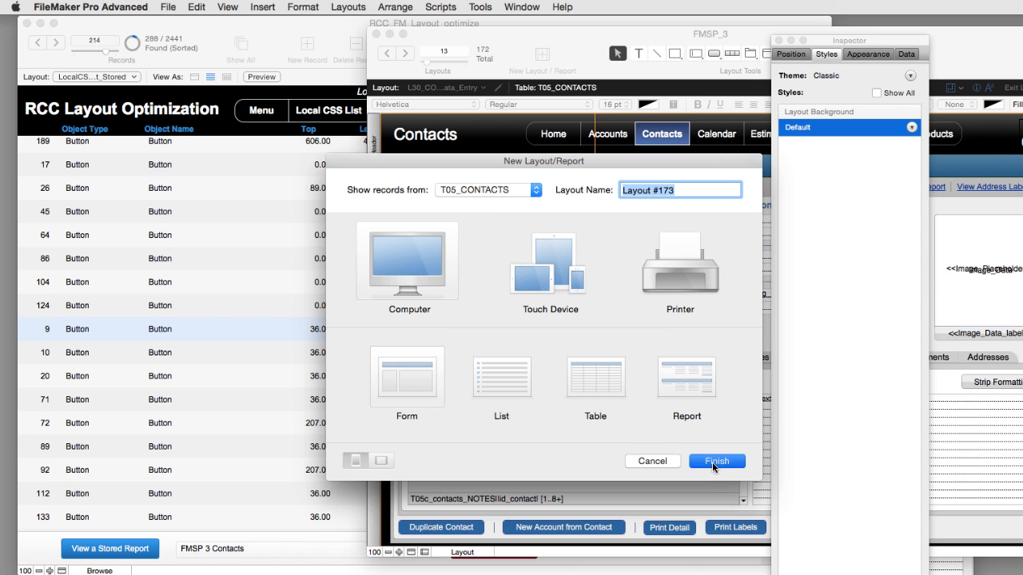
# Step: Change the theme of the new layout from Classic to Enlightened
pyautogui.click(584, 89)
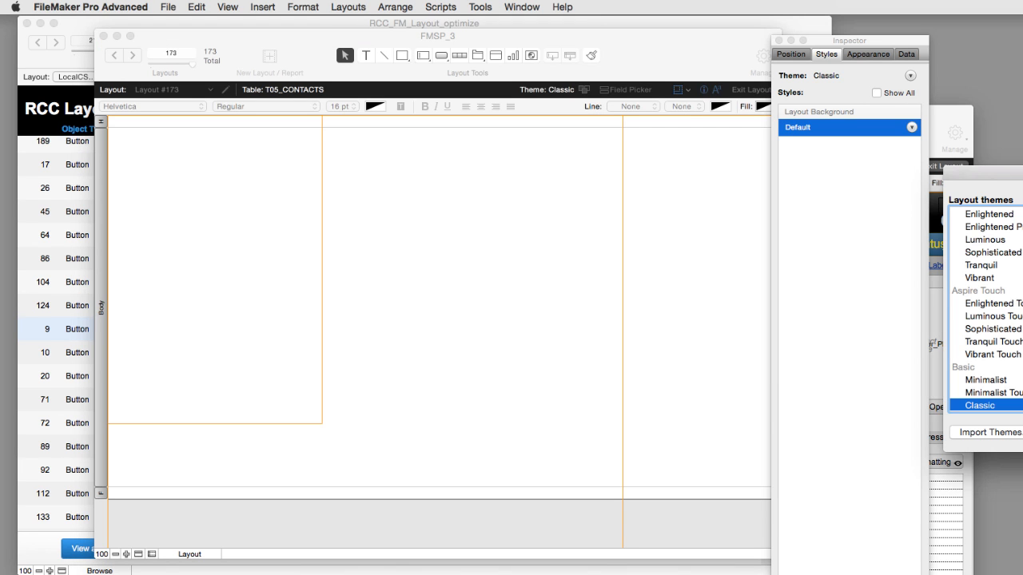
pyautogui.moveTo(1015, 174); pyautogui.dragTo(460, 171)
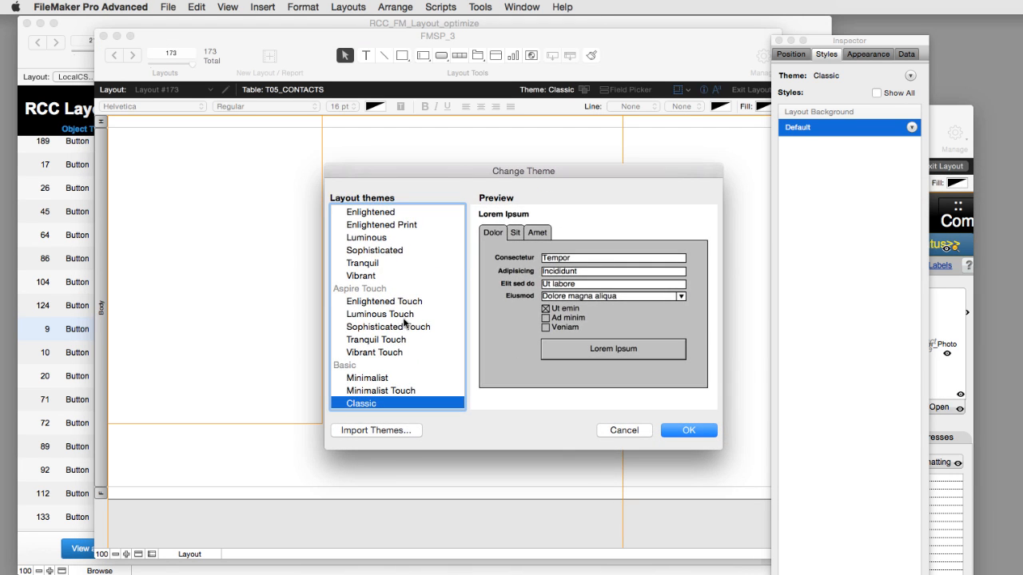
pyautogui.click(372, 213)
pyautogui.click(687, 431)
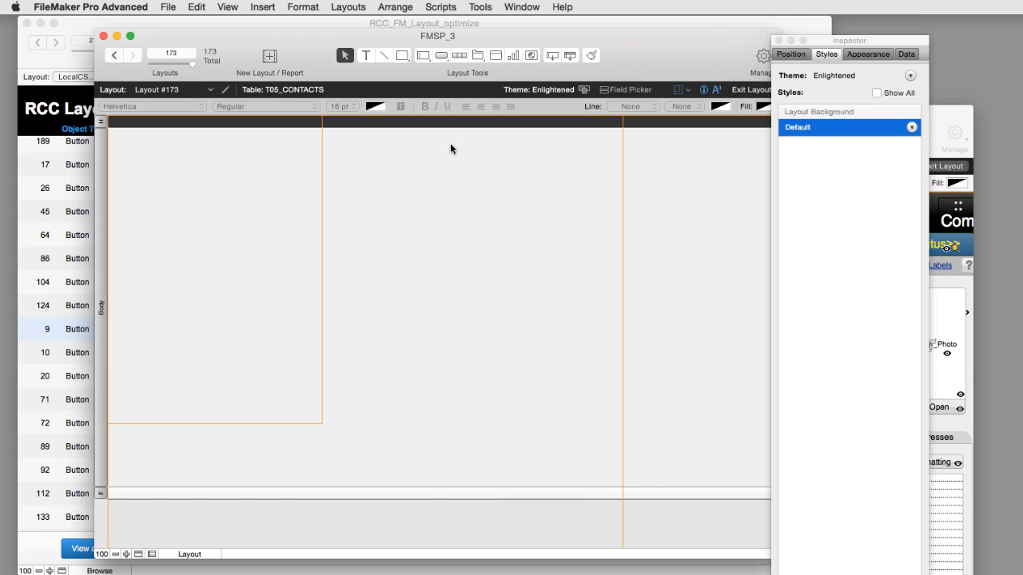
# Step: Draw a rectangle in the upper body of the new layout and apply the Accent Color 1 style to it
pyautogui.click(402, 55)
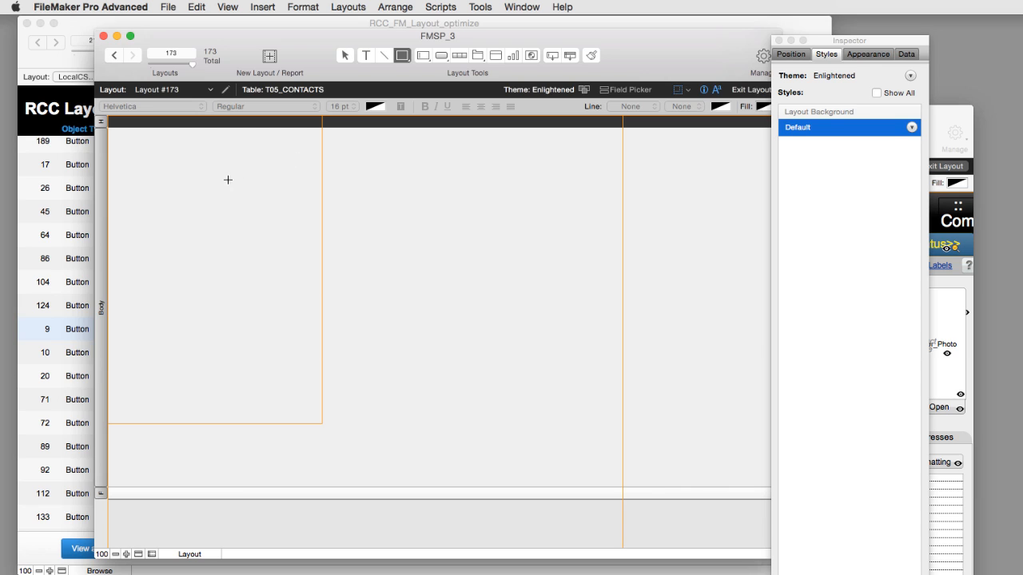
pyautogui.moveTo(227, 173); pyautogui.dragTo(395, 280)
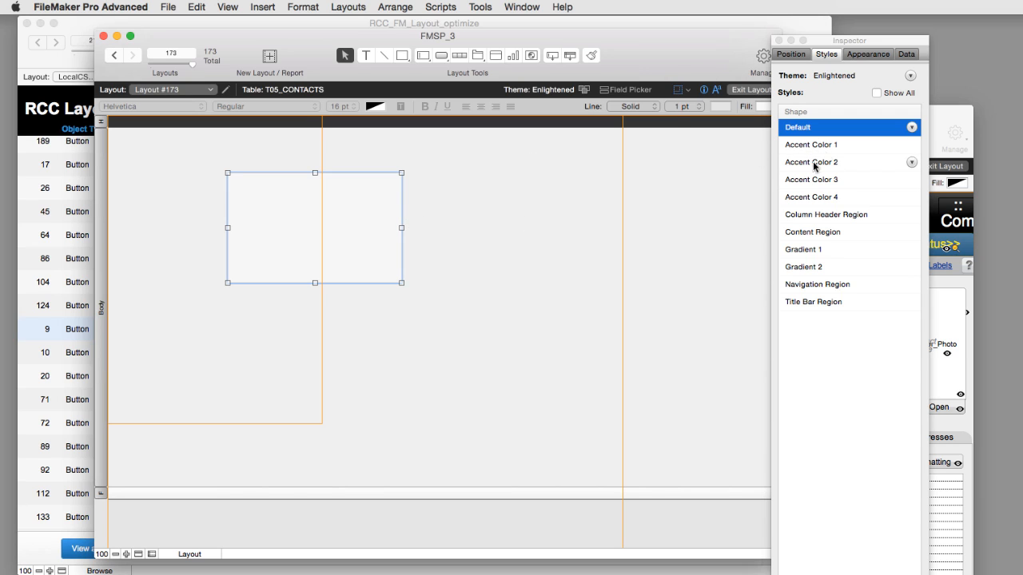
pyautogui.click(835, 146)
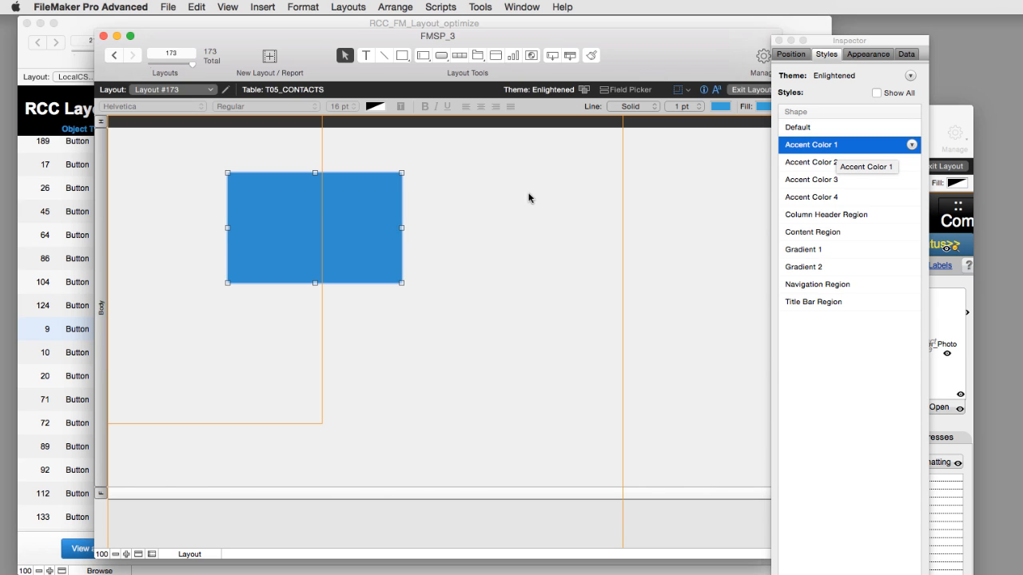
# Step: Override the rectangle's styled fill with an orange colour
pyautogui.moveTo(877, 43); pyautogui.dragTo(939, 41)
pyautogui.click(766, 106)
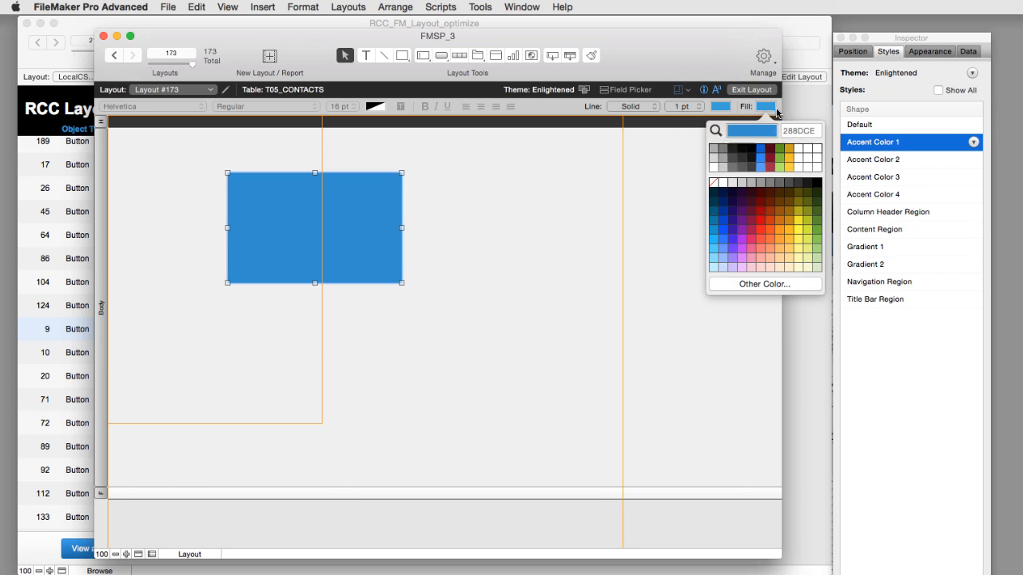
pyautogui.click(767, 230)
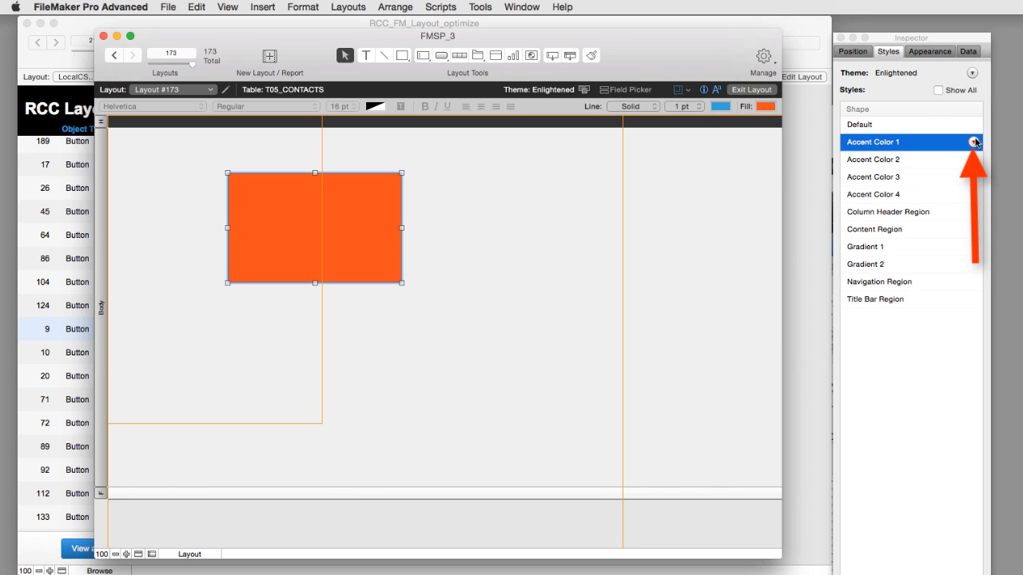
# Step: Add a text block about 185 by 70 pt beside the rectangle with the text "Hello World"
pyautogui.click(366, 55)
pyautogui.moveTo(486, 215); pyautogui.dragTo(608, 257)
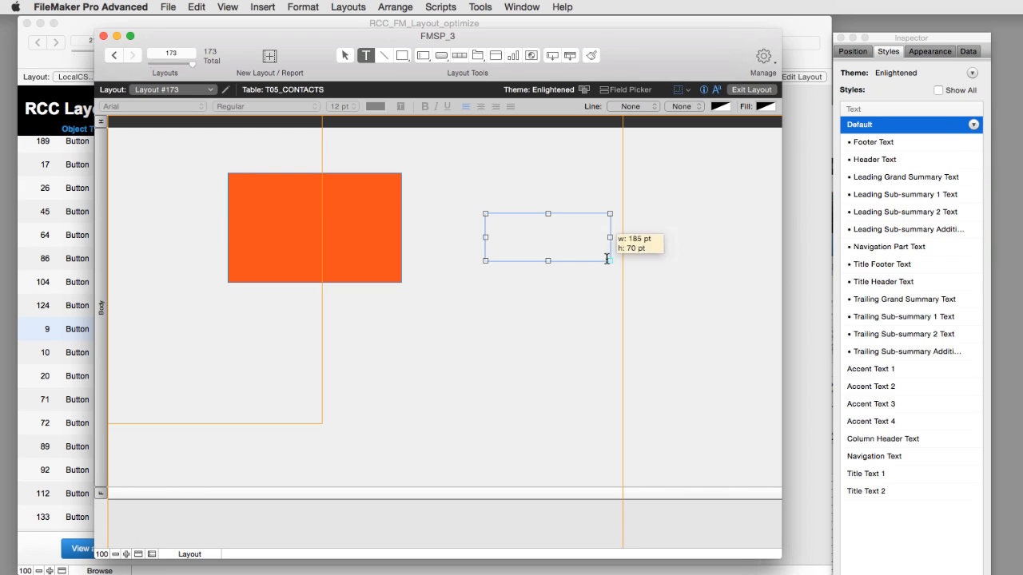
pyautogui.write('Hello World')
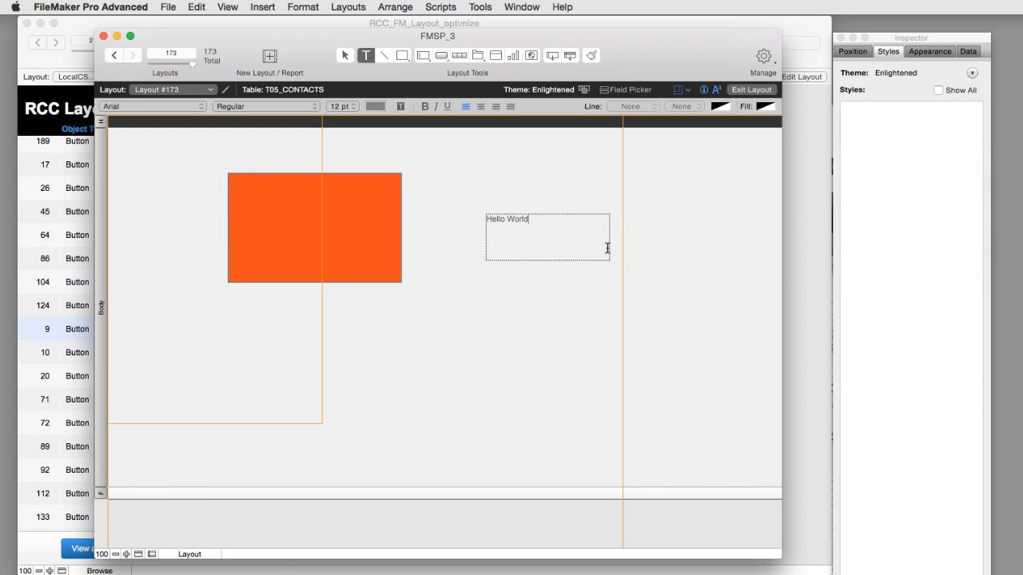
pyautogui.click(668, 236)
# Step: Format the Hello World text as bold at 18 pt without changing its Default style
pyautogui.click(580, 242)
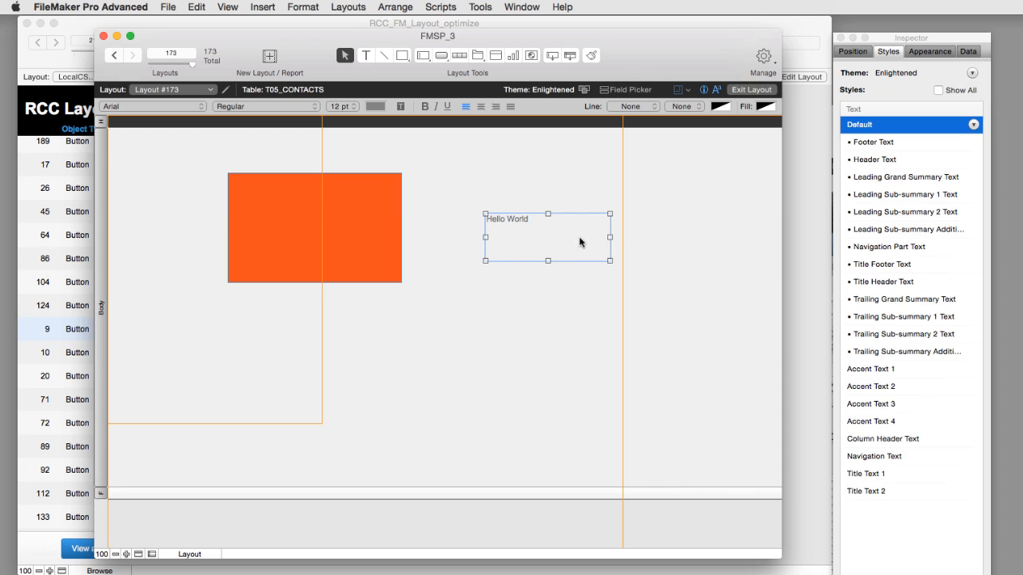
pyautogui.click(424, 106)
pyautogui.click(343, 106)
pyautogui.click(350, 140)
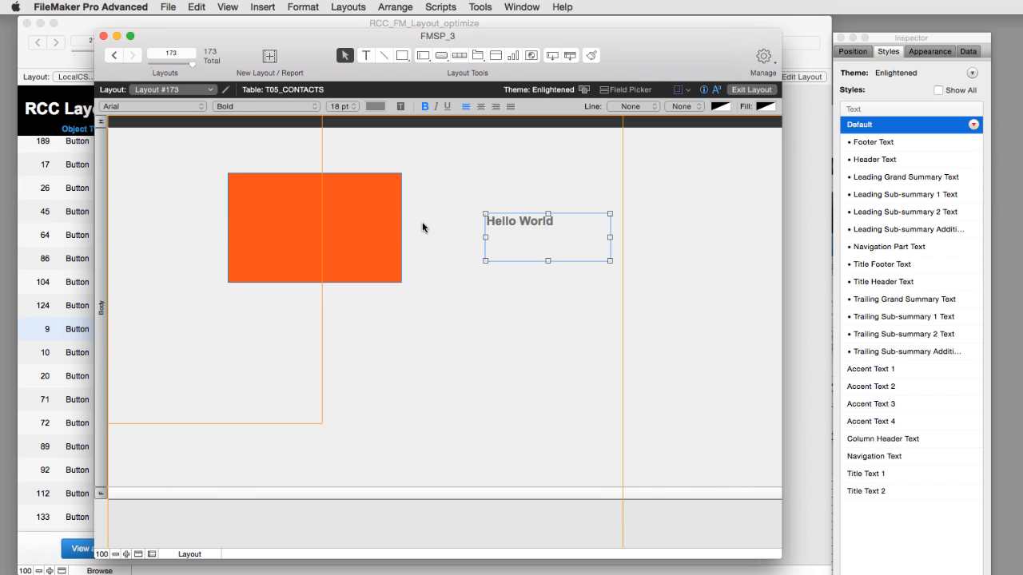
# Step: Copy the orange rectangle and the Hello World text together and load them from the clipboard into RCC Layout Optimization
pyautogui.click(379, 228)
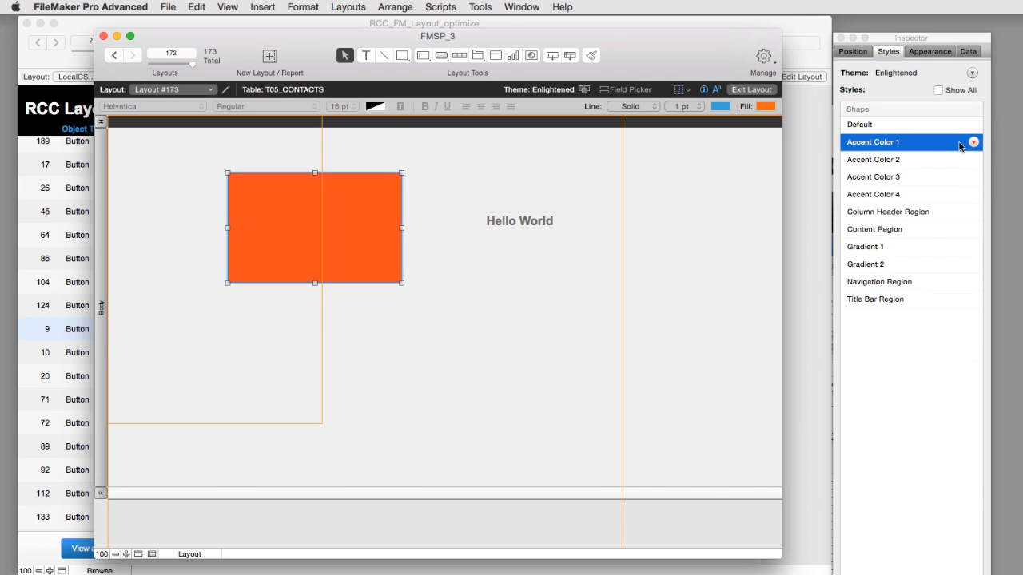
pyautogui.keyDown('shift'); pyautogui.click(533, 222); pyautogui.keyUp('shift')
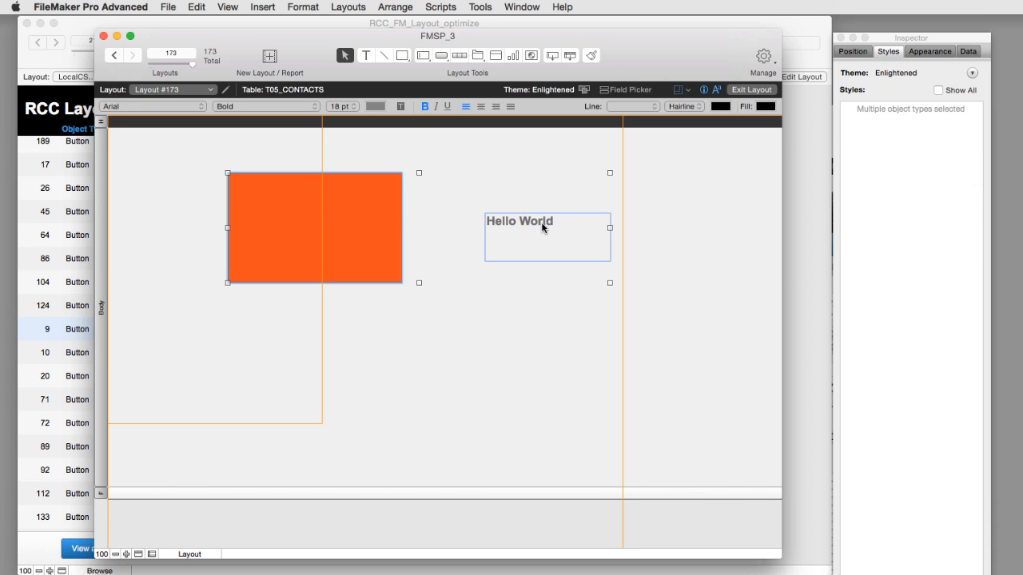
pyautogui.click(46, 78)
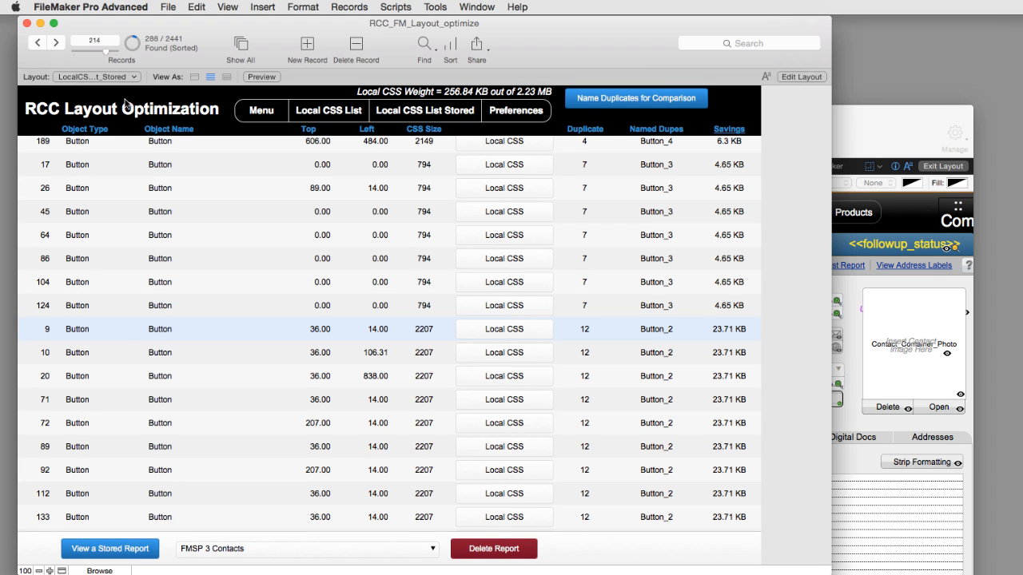
pyautogui.click(96, 77)
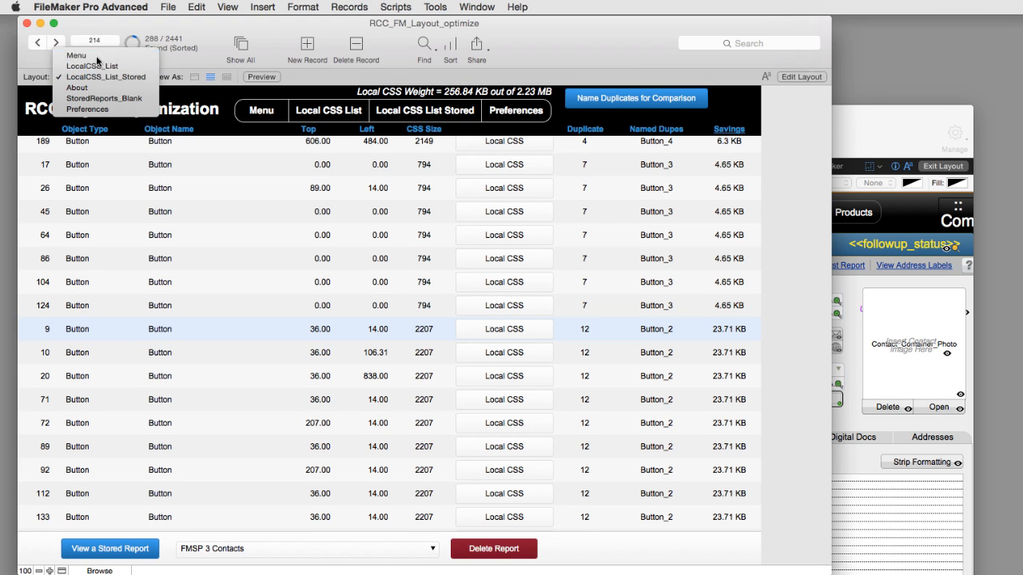
pyautogui.click(96, 56)
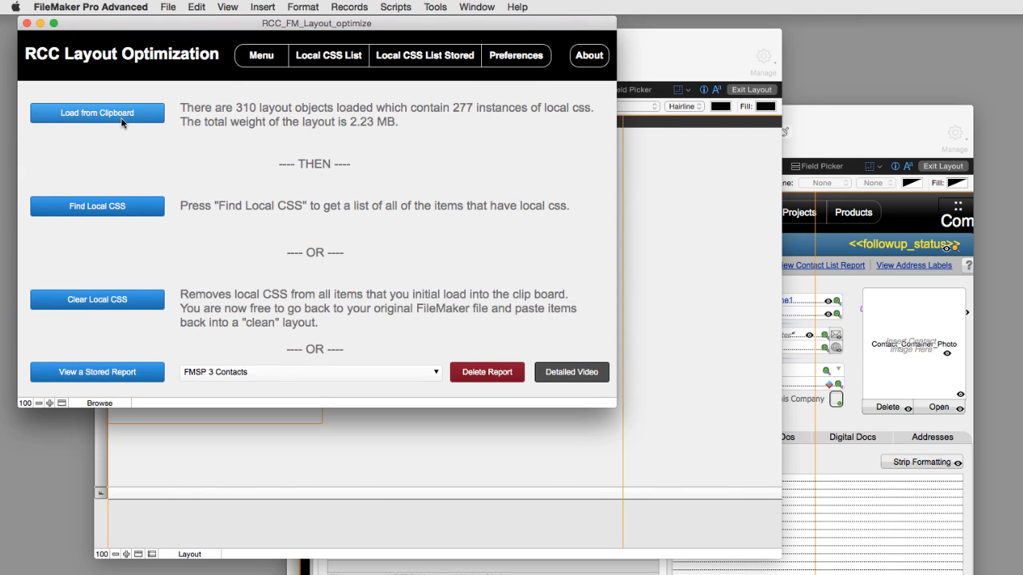
pyautogui.click(121, 118)
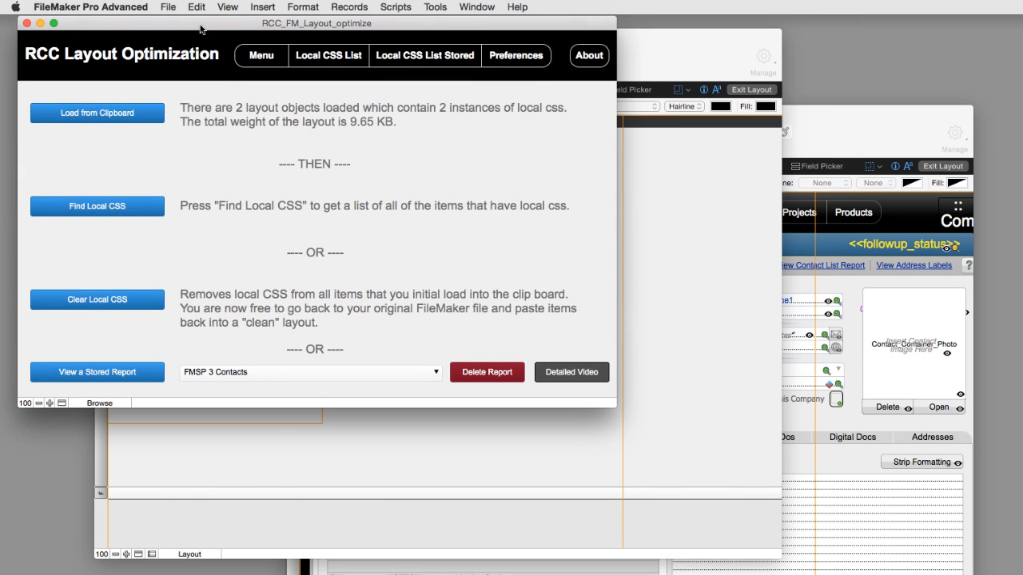
# Step: Clear the local CSS of the loaded objects and replace the originals on the FMSP_3 layout with the cleaned copies
pyautogui.moveTo(200, 23); pyautogui.dragTo(203, 70)
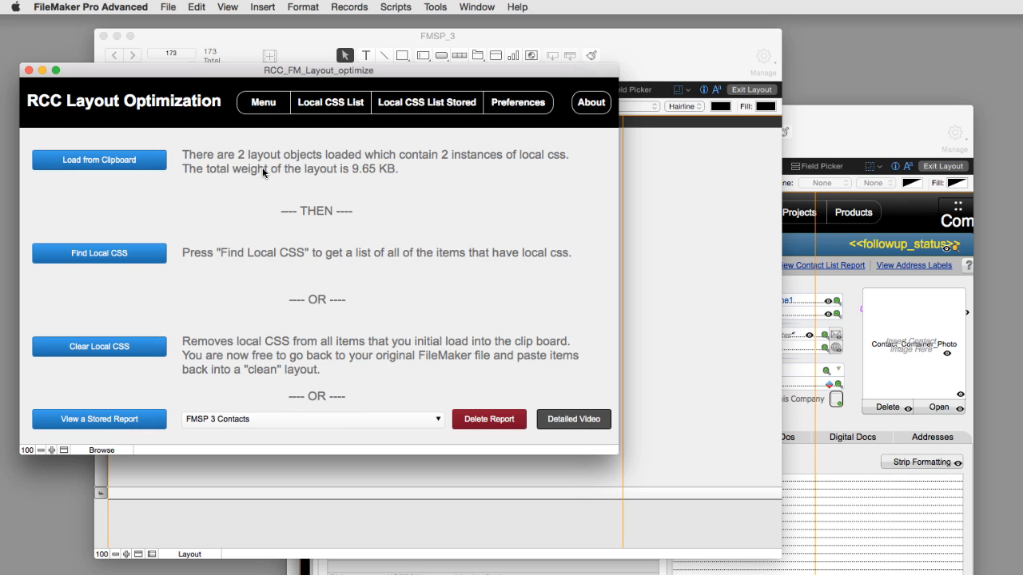
pyautogui.click(143, 345)
pyautogui.click(722, 279)
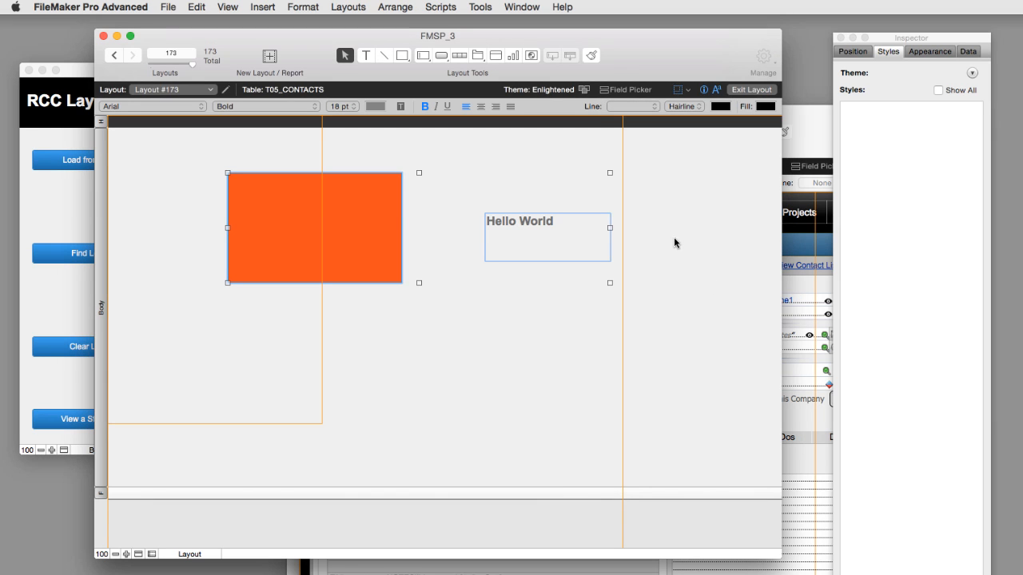
pyautogui.press('Delete')
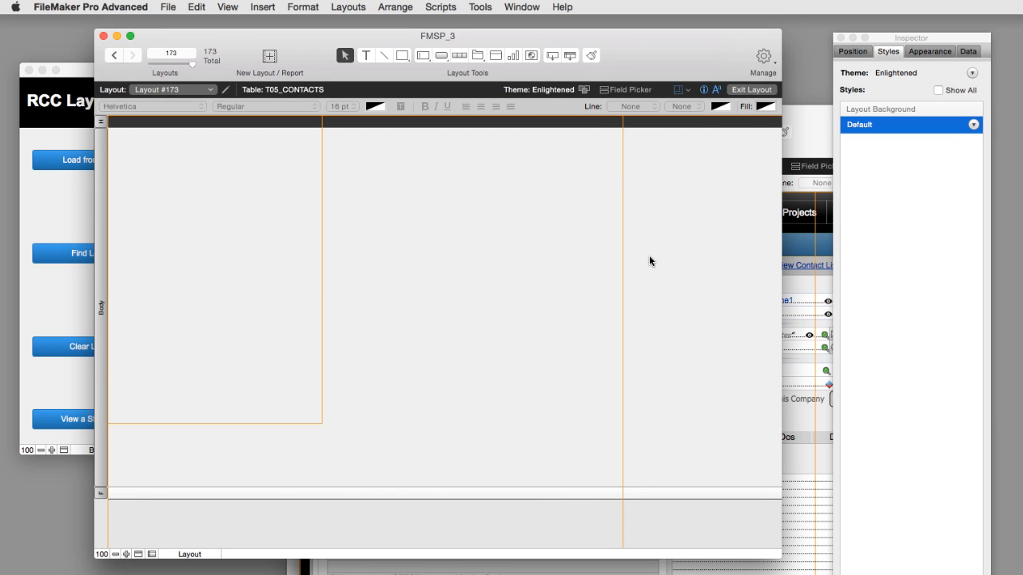
pyautogui.press('super+v')
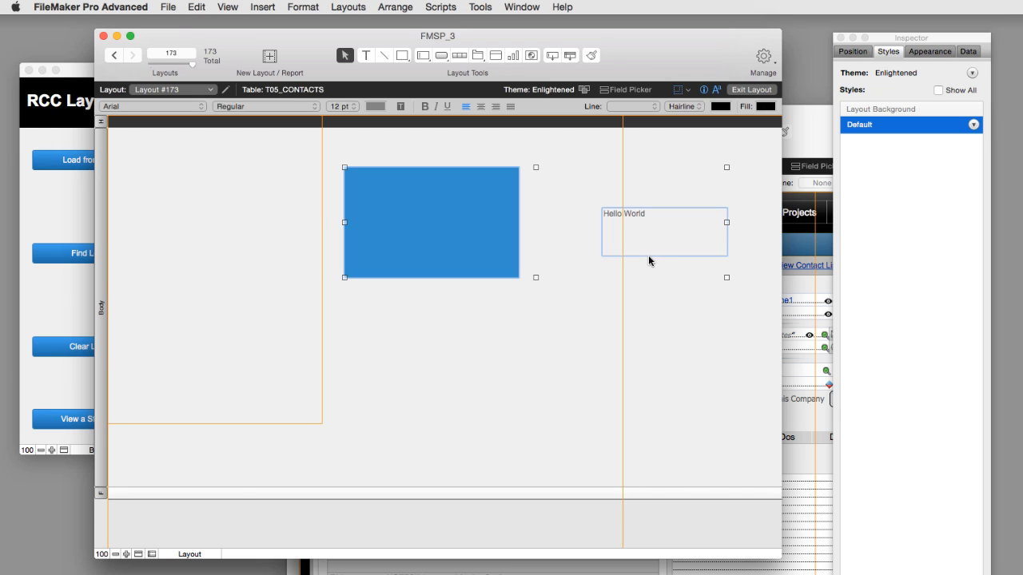
pyautogui.moveTo(434, 245); pyautogui.dragTo(357, 232)
pyautogui.click(502, 346)
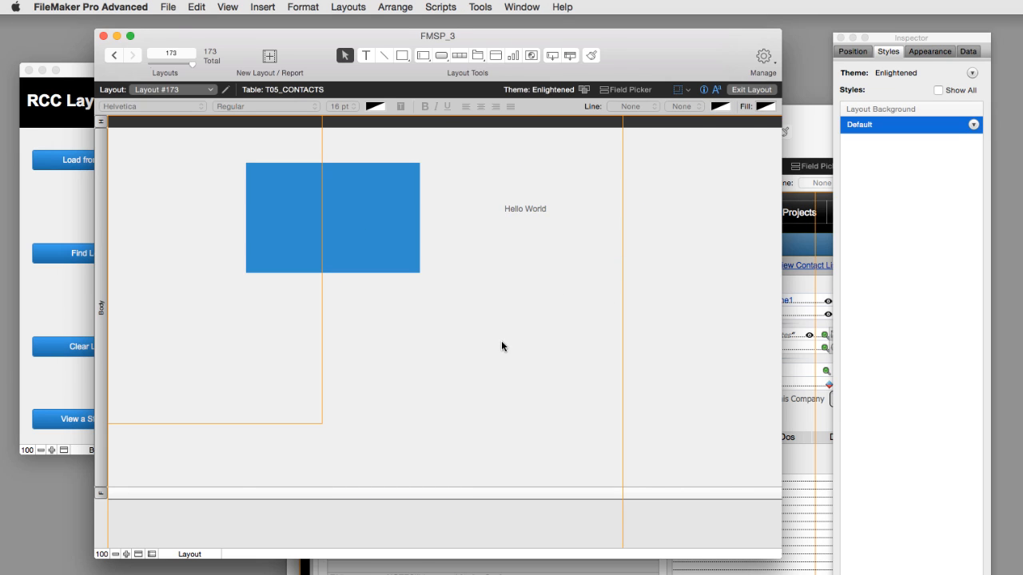
# Step: Check which theme styles are assigned to the pasted rectangle and the Hello World text
pyautogui.click(374, 236)
pyautogui.click(535, 208)
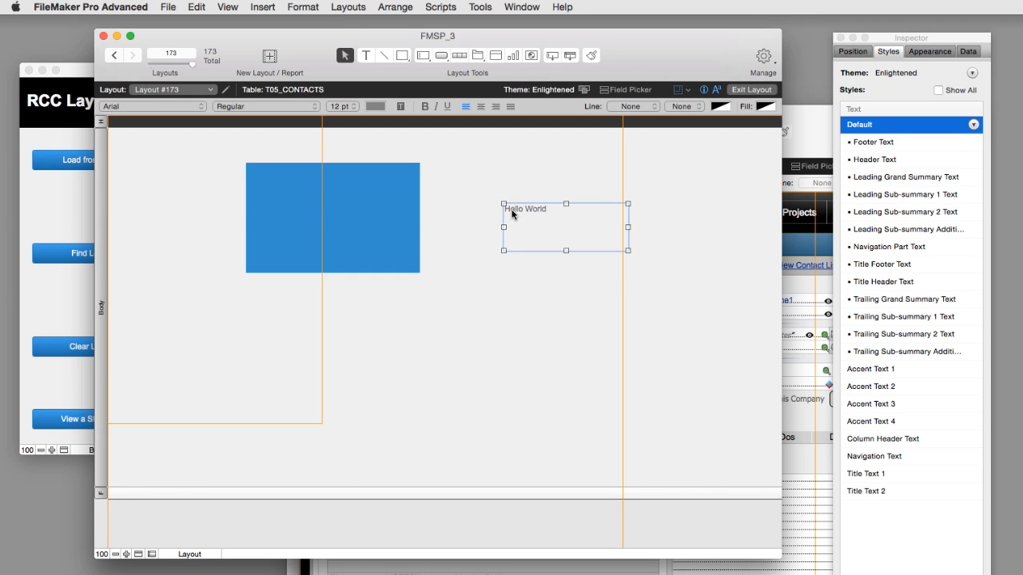
pyautogui.click(358, 192)
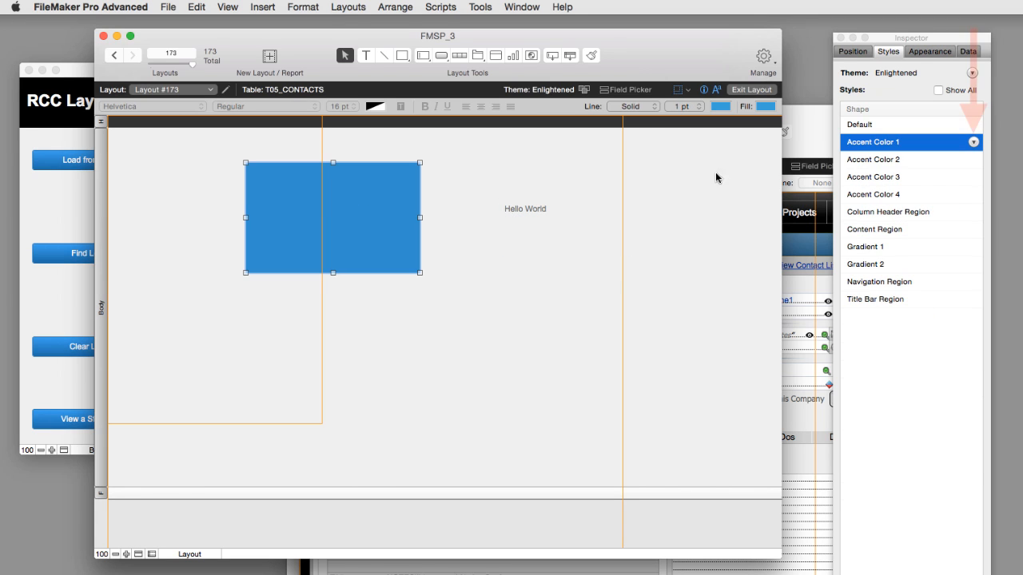
pyautogui.click(603, 213)
pyautogui.click(660, 216)
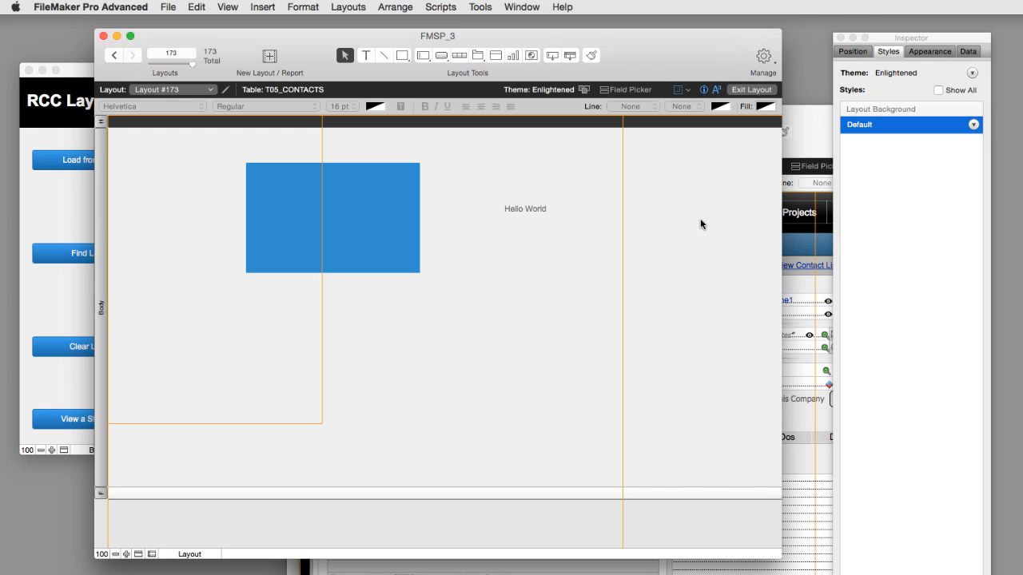
pyautogui.click(336, 255)
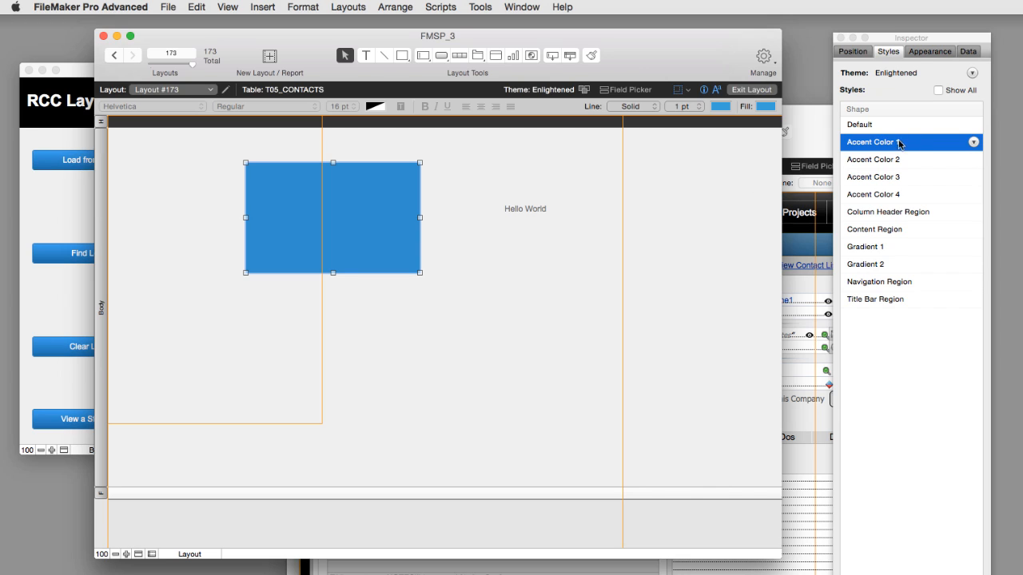